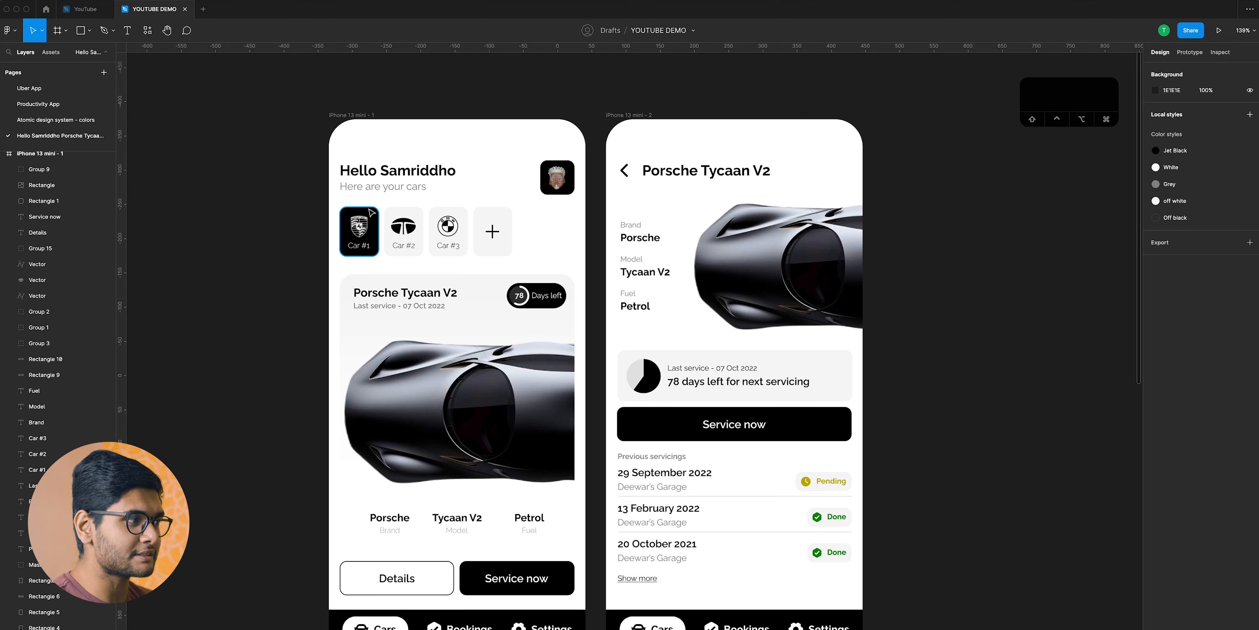
Set the fill of the Car #1 tile on the iPhone 13 mini - 1 screen to violet-blue 6369FF.
click(370, 210)
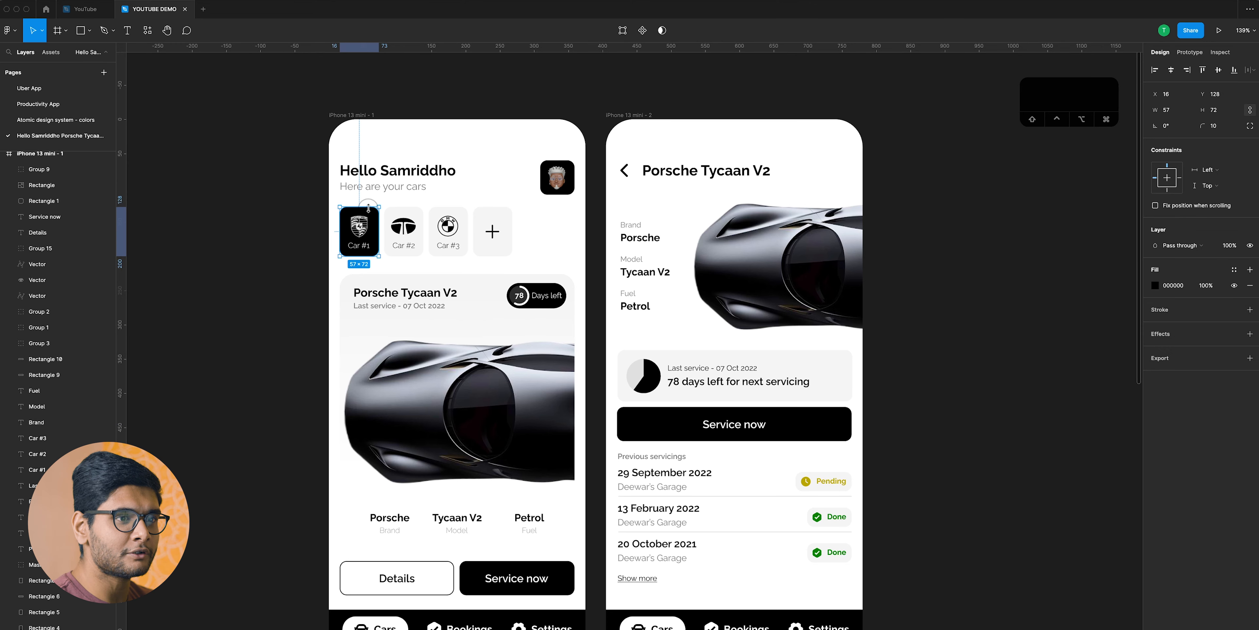
click(1154, 287)
drag(1083, 336, 1099, 303)
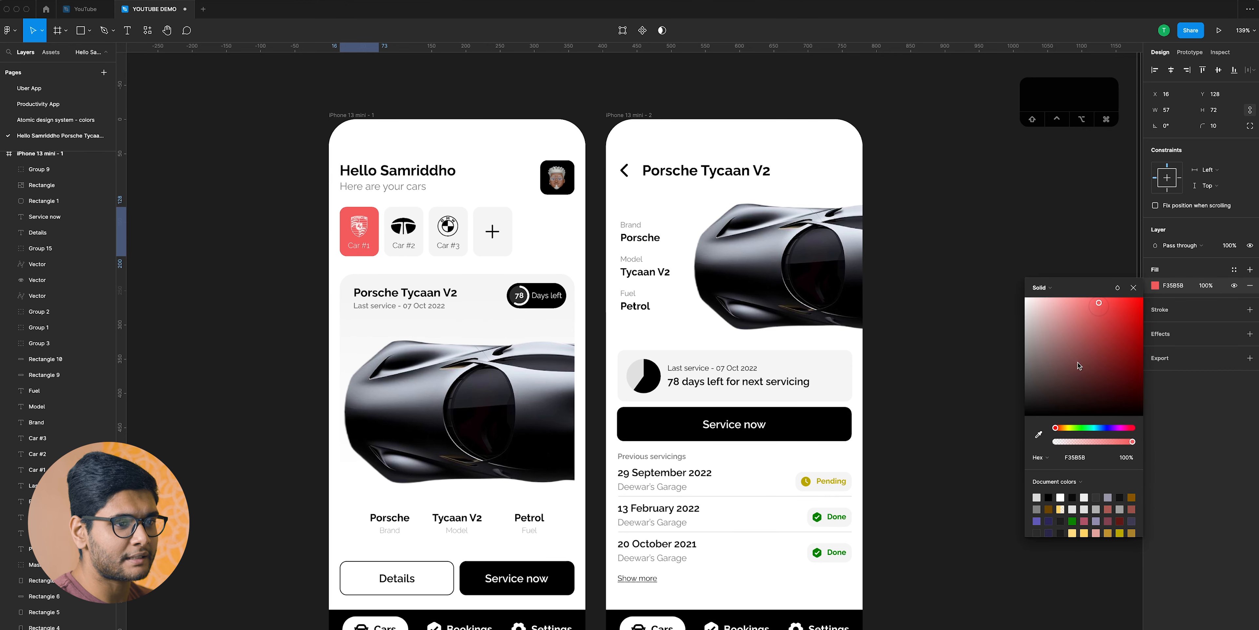
click(1106, 427)
drag(1106, 350, 1098, 286)
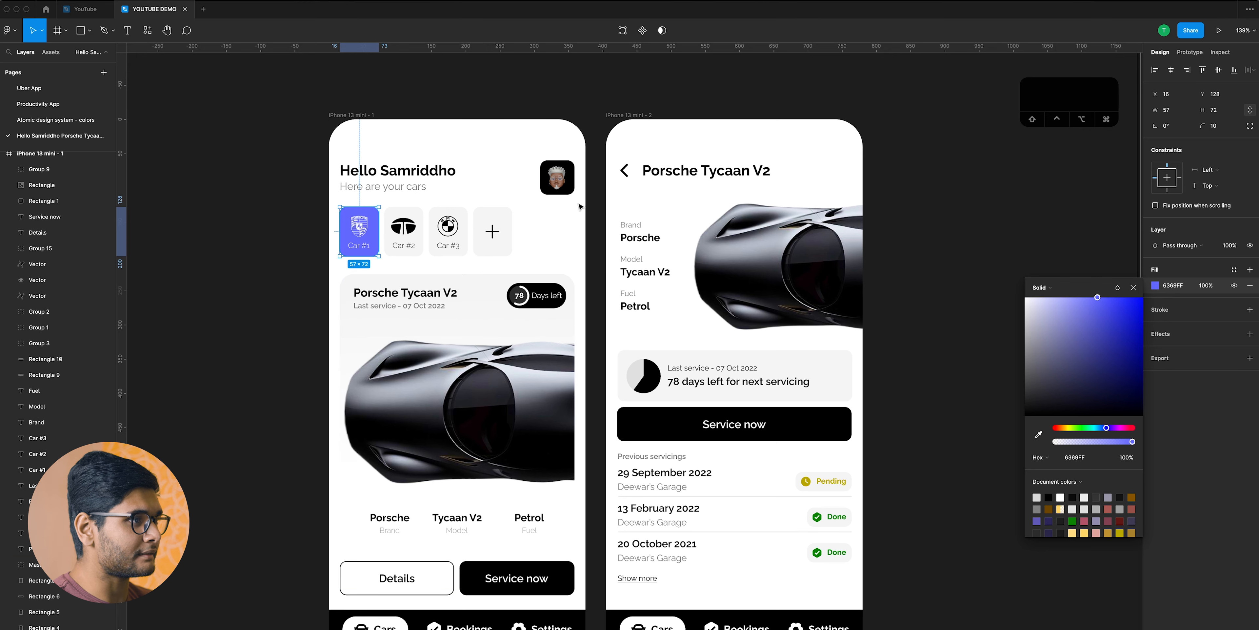
Apply the Car #1 tile's color to the profile picture background and the Service now button on iPhone 13 mini - 2.
click(572, 191)
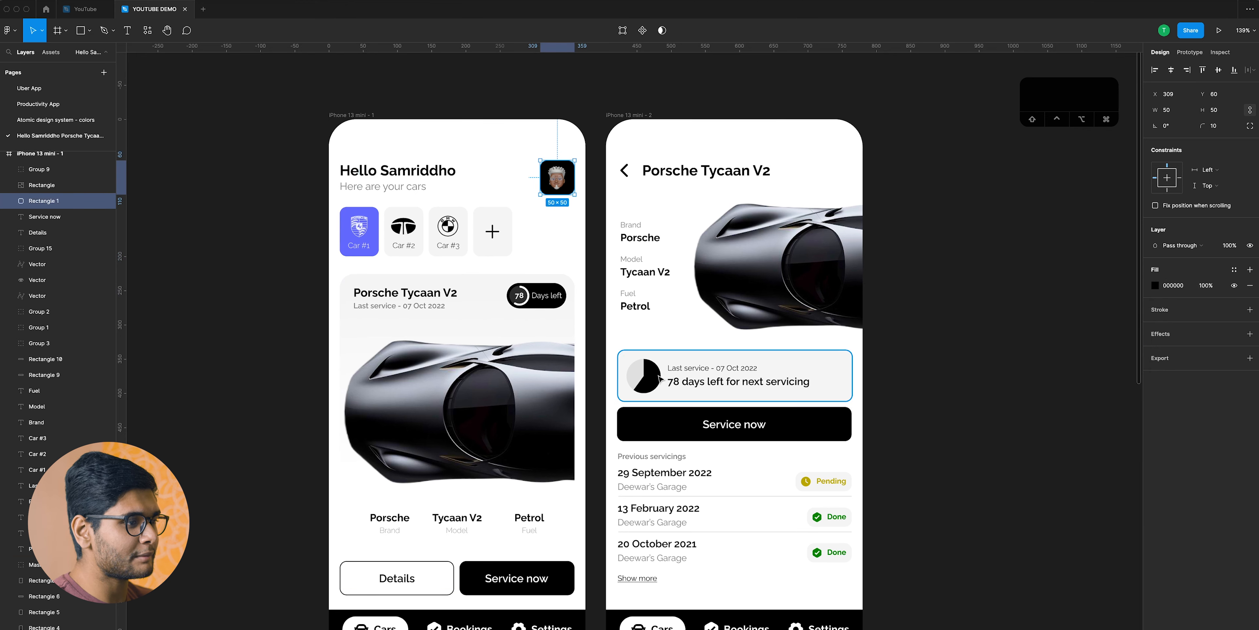
shift+click(642, 437)
key(i)
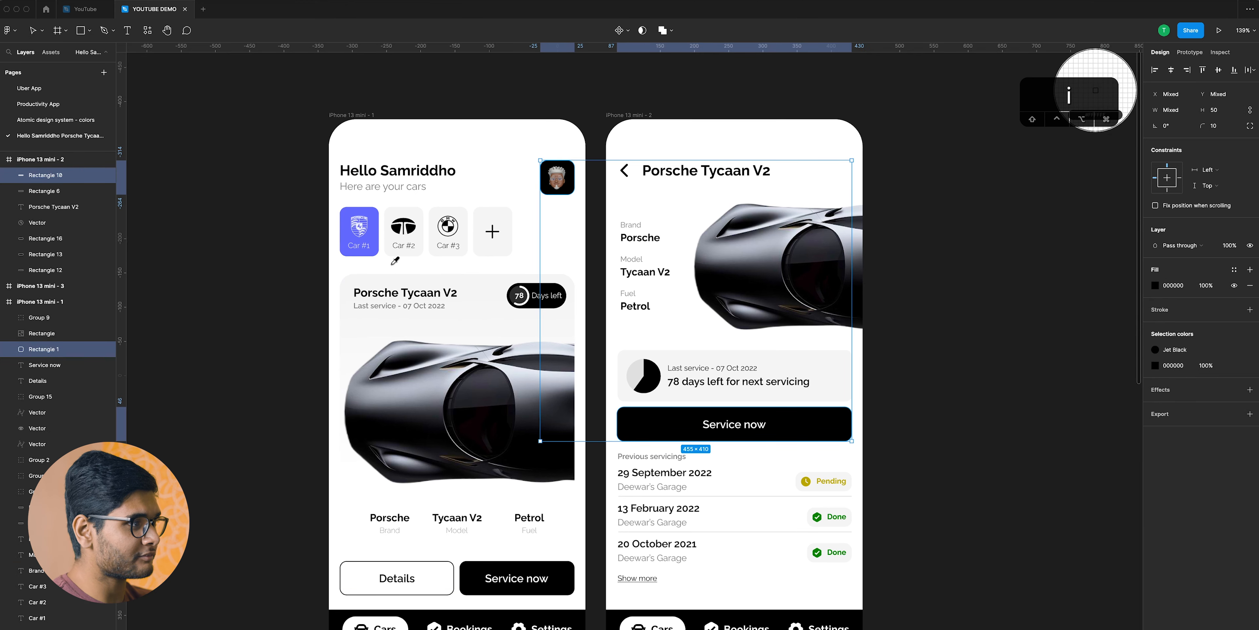
click(375, 232)
click(262, 265)
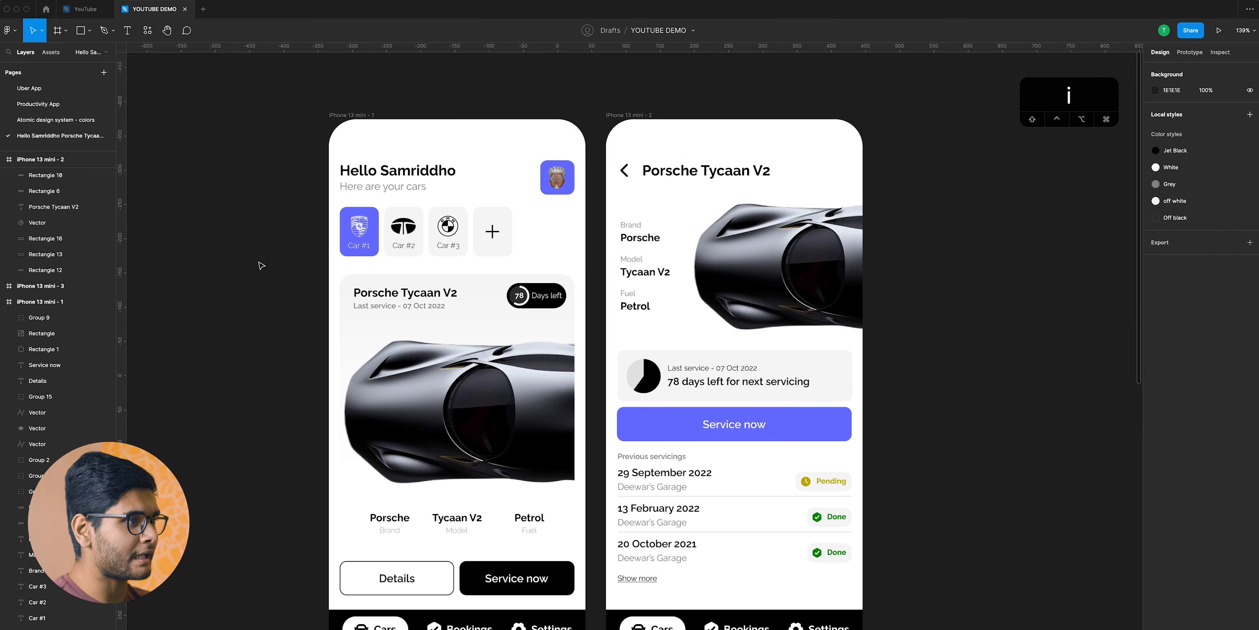
Recolor the back arrow and Porsche Tycaan V2 heading on iPhone 13 mini - 2 with the color sampled from the Car #1 tile.
click(644, 170)
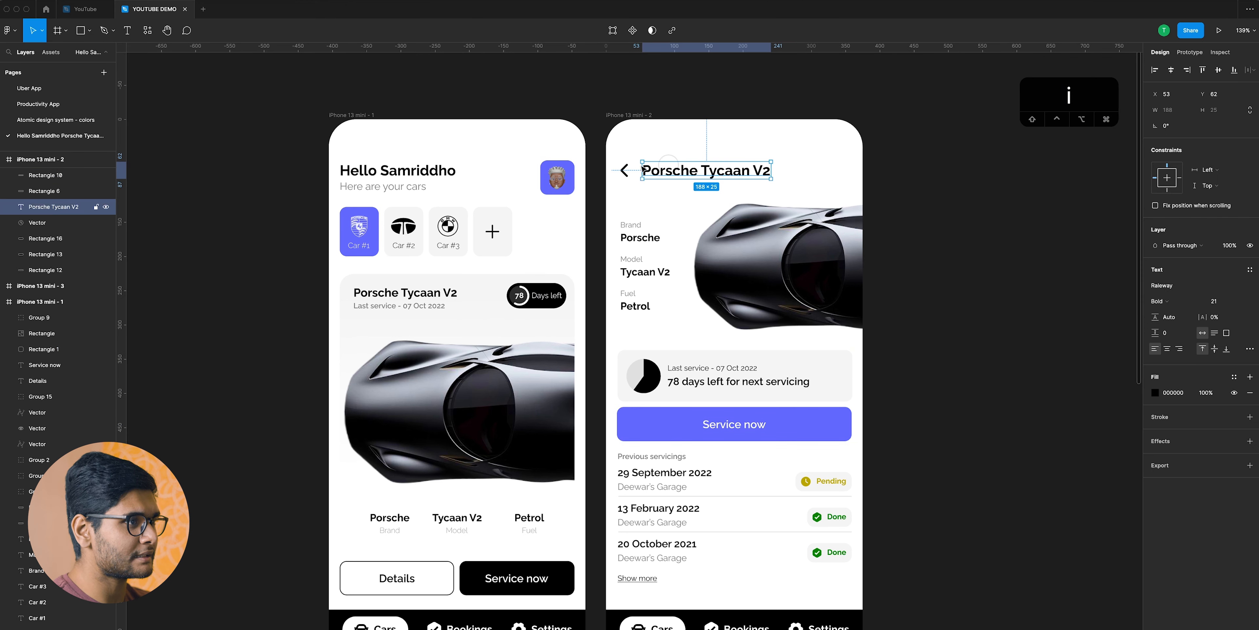
click(625, 172)
shift+click(675, 181)
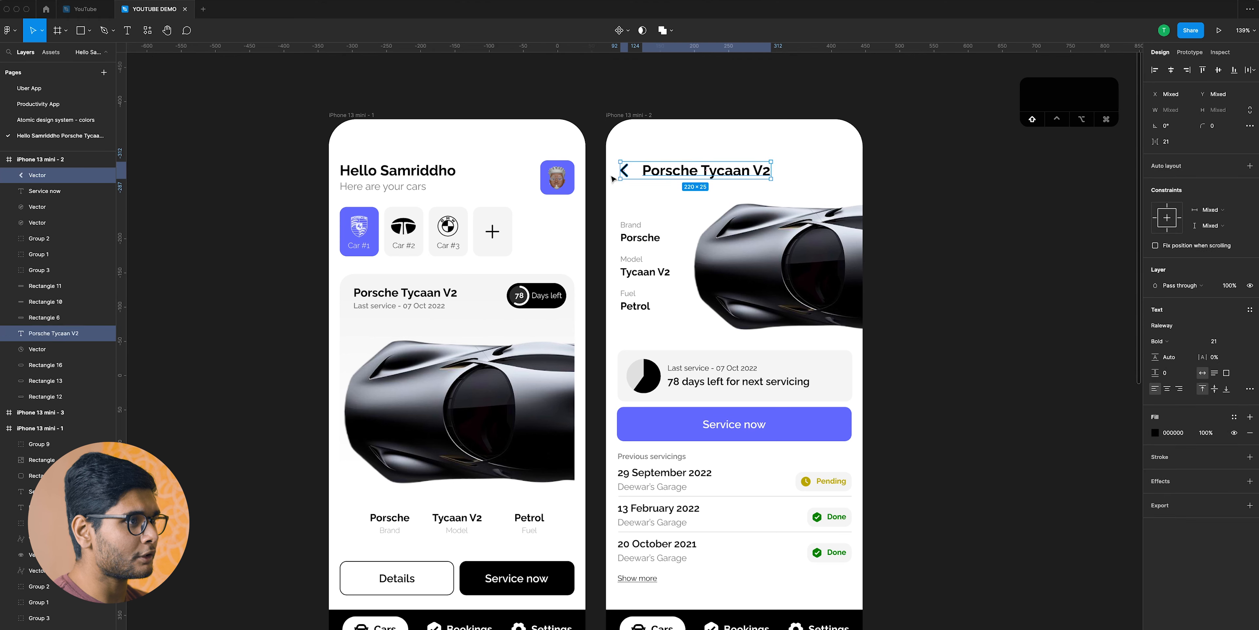
key(i)
click(368, 213)
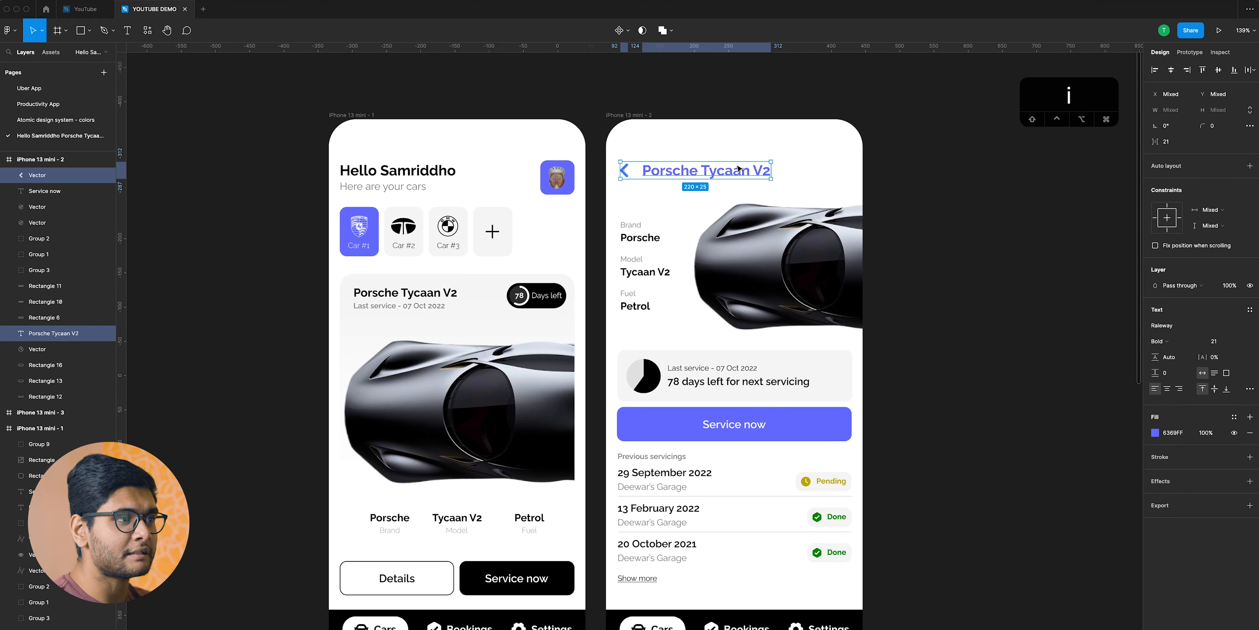
click(864, 178)
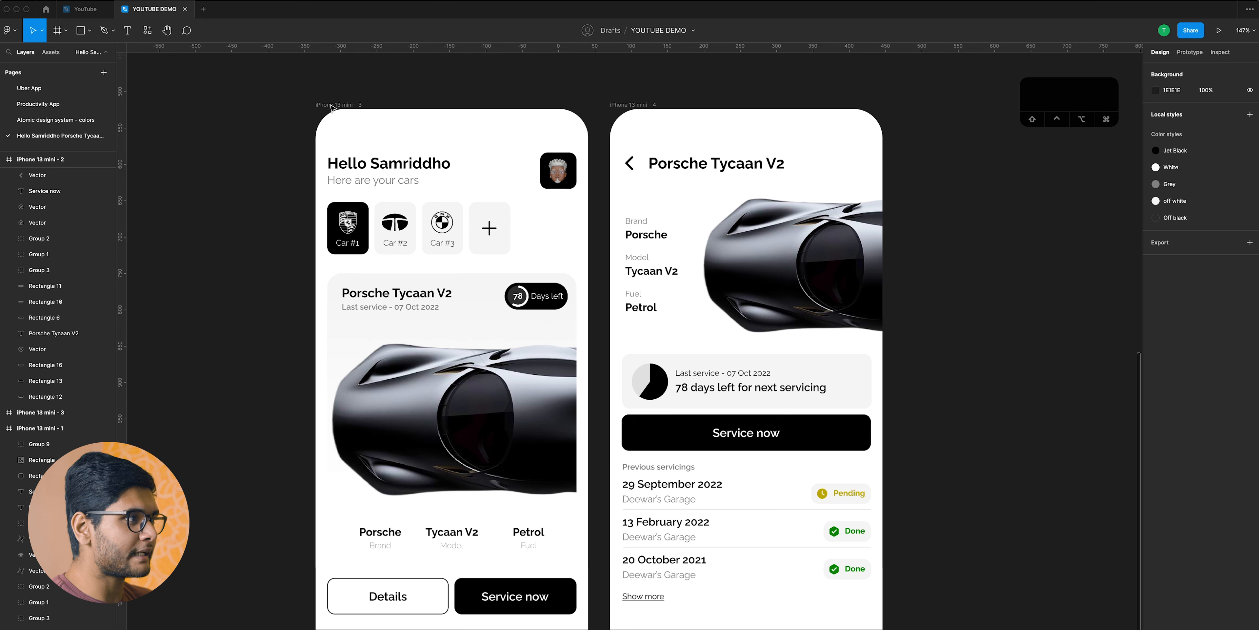
Select the iPhone 13 mini - 3 and iPhone 13 mini - 4 frames together and show all their color styles.
click(333, 105)
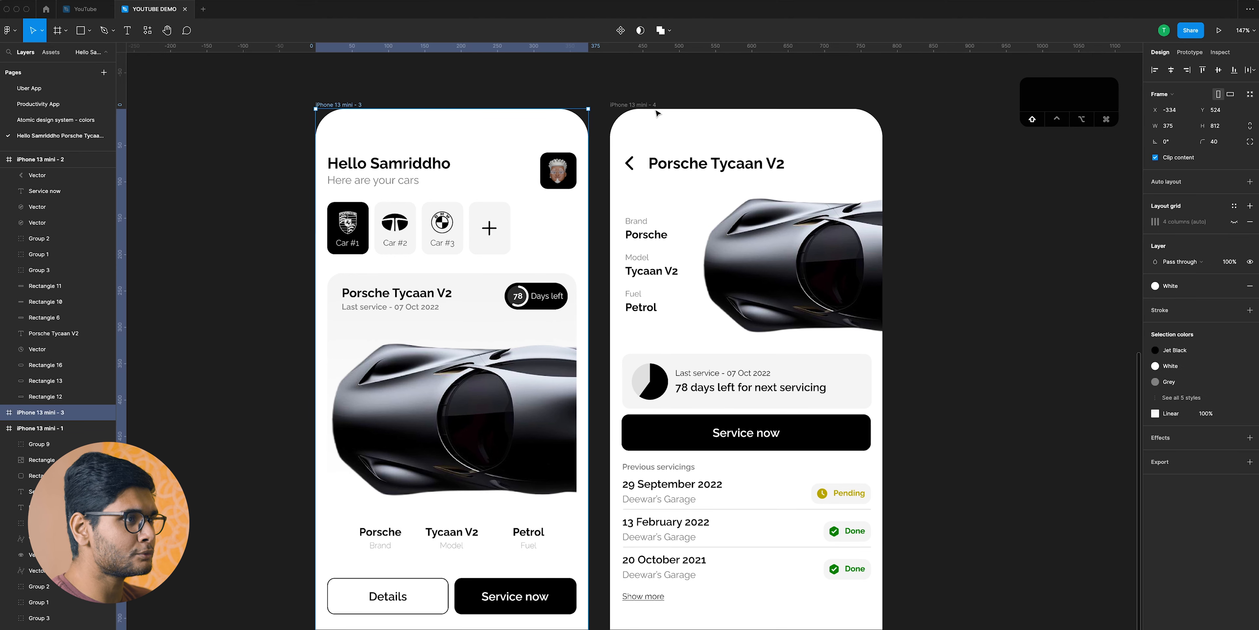
shift+click(651, 105)
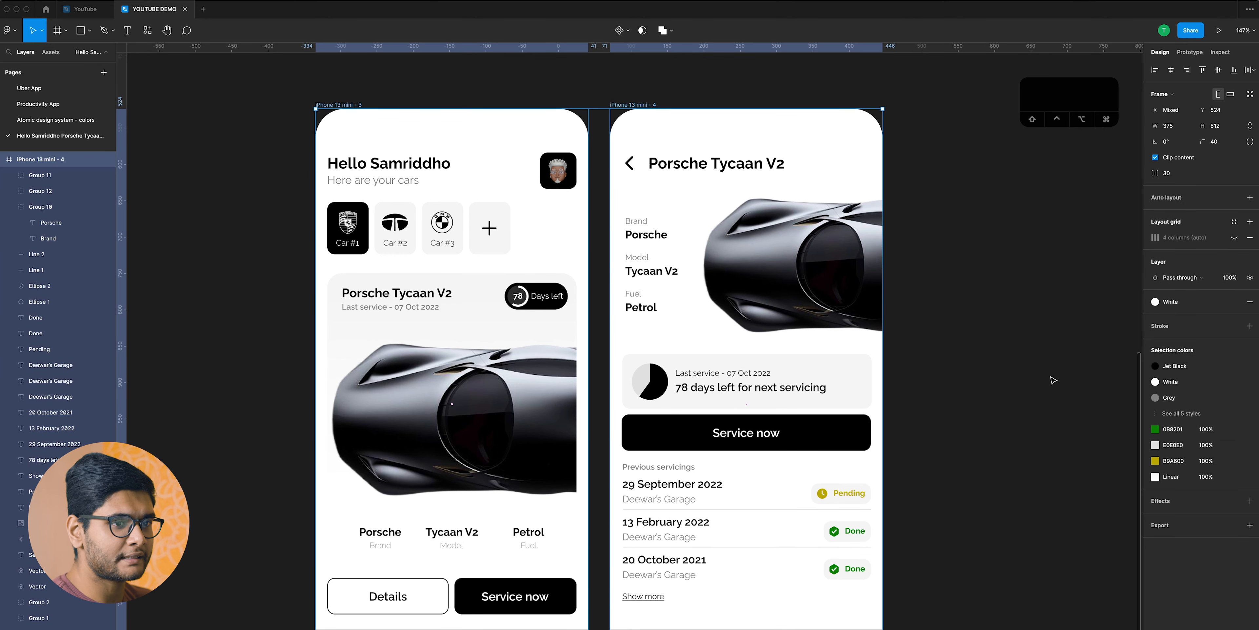
click(1180, 413)
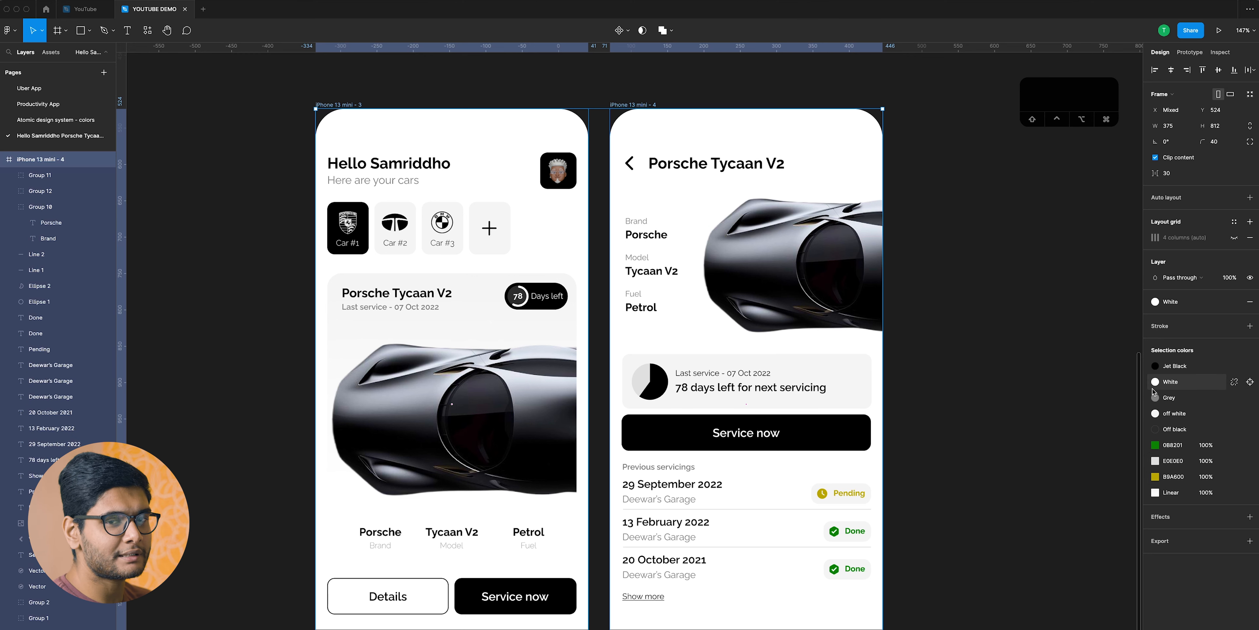
Edit the Jet Black color style used by the two selected frames, changing its color to a bright sky blue.
click(1157, 367)
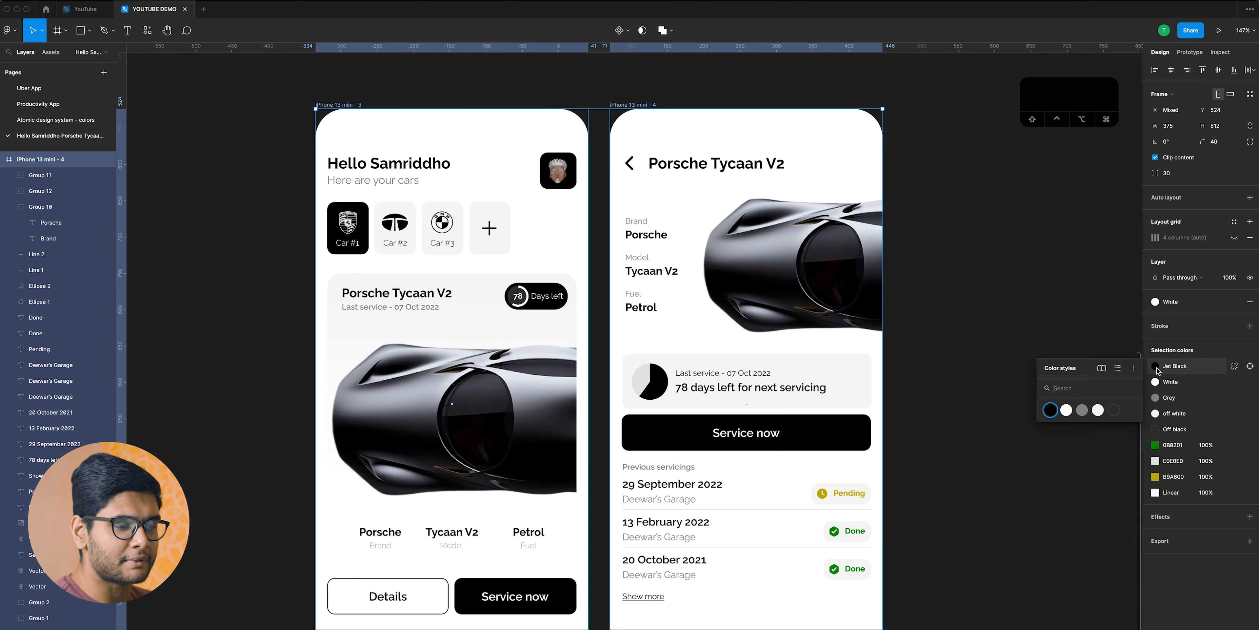
right_click(1051, 410)
click(1064, 424)
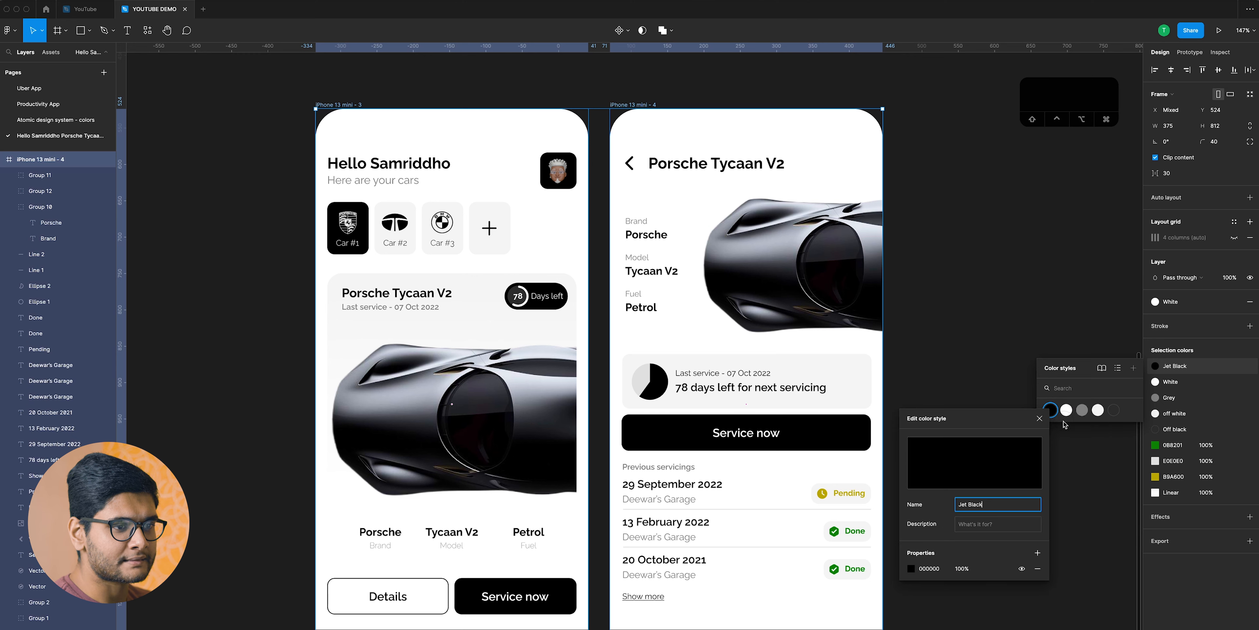
click(911, 570)
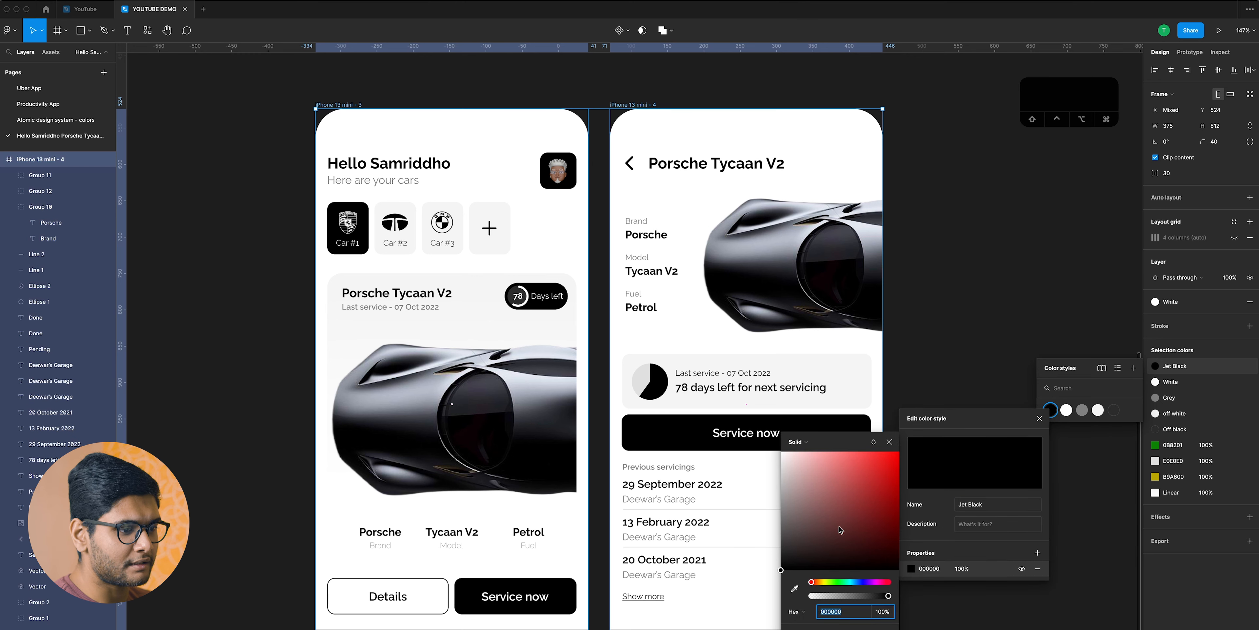
drag(836, 583, 856, 584)
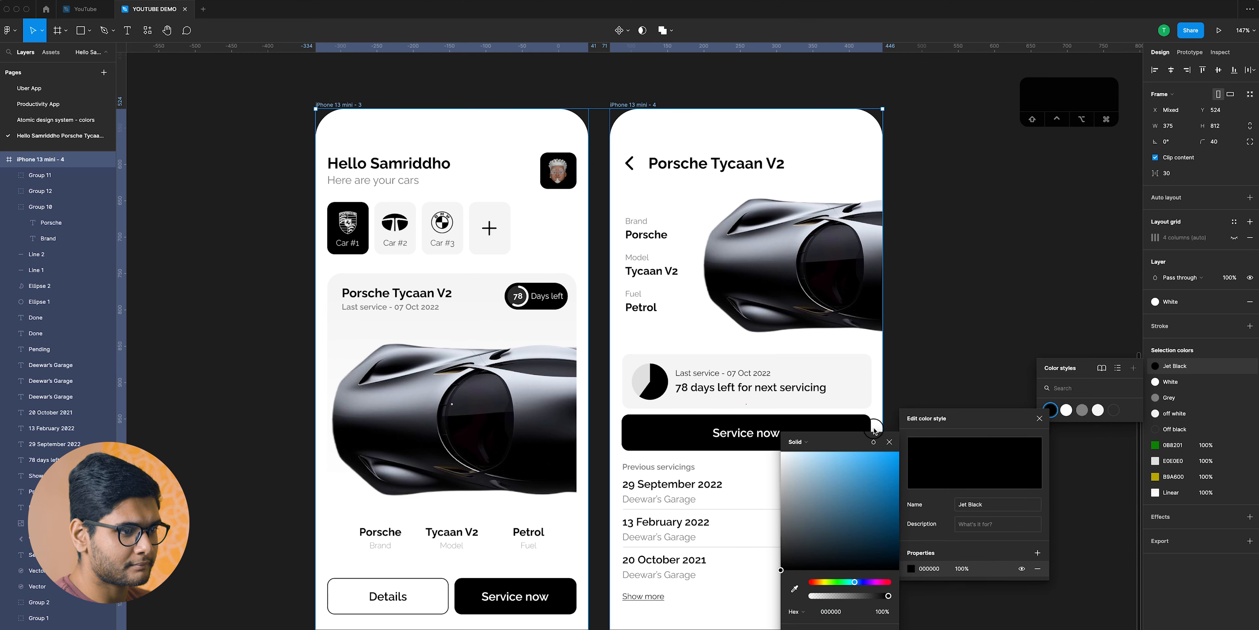
mouse_move(879, 453)
mouse_down()
mouse_move(867, 471)
mouse_move(873, 451)
mouse_up()
drag(855, 582, 854, 582)
drag(861, 499, 877, 446)
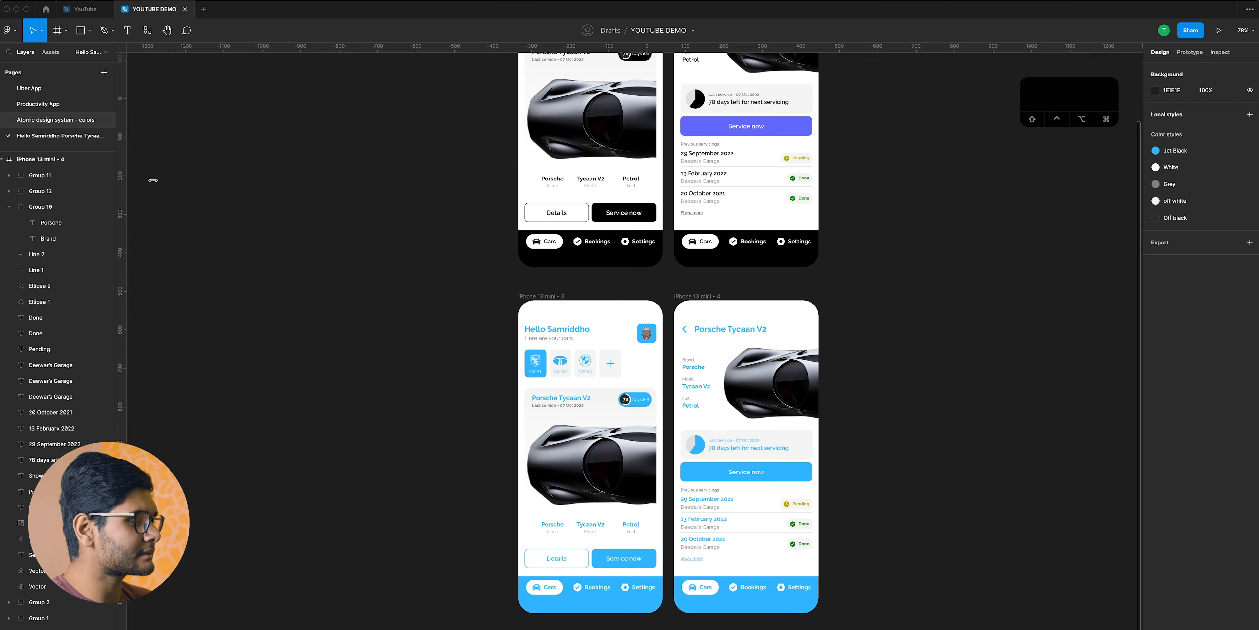
Open the Atomic design system - colors page to bring up the Color styles wireframe.
scroll(368, 239, down, 3)
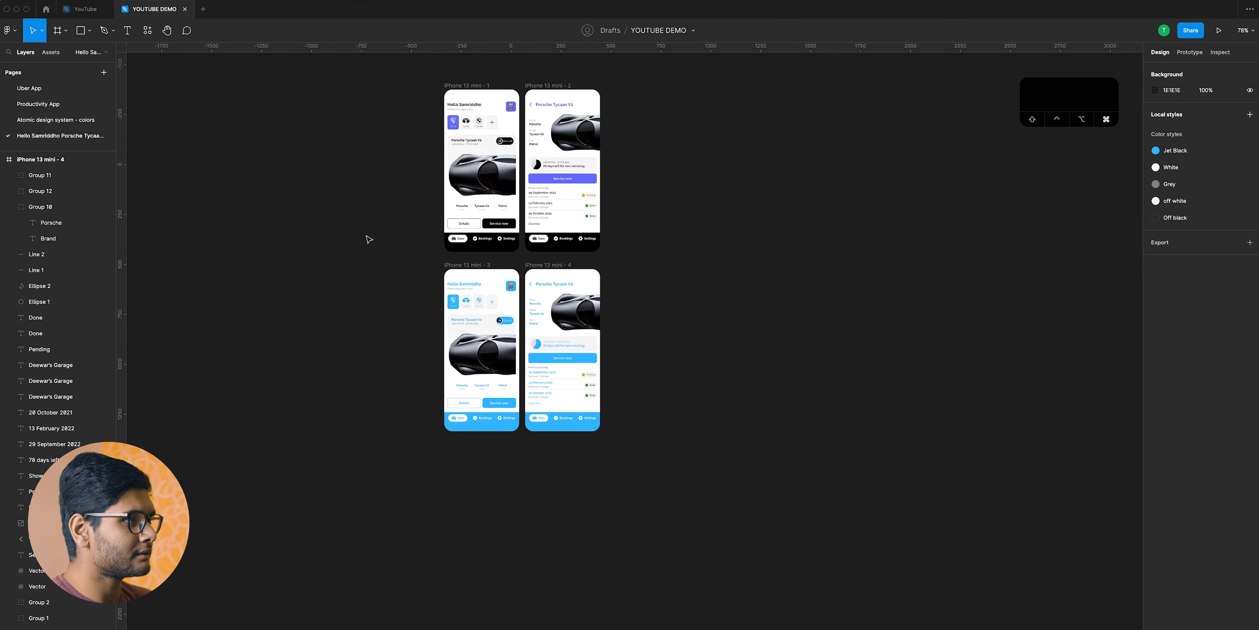
click(83, 119)
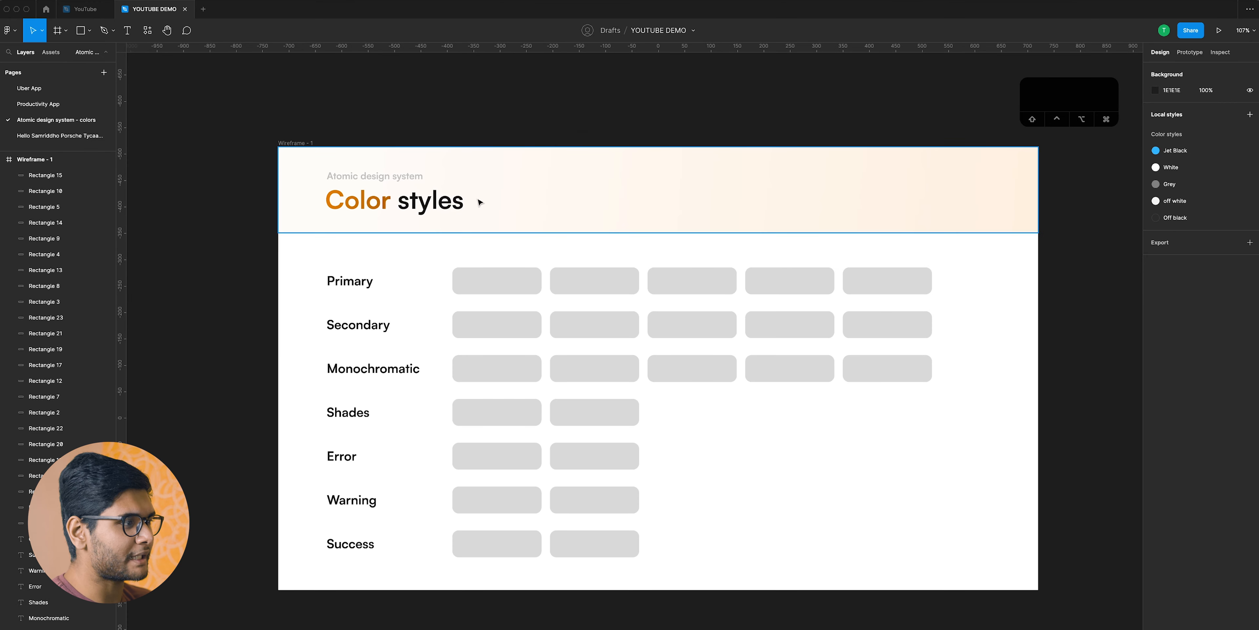
drag(620, 200, 564, 198)
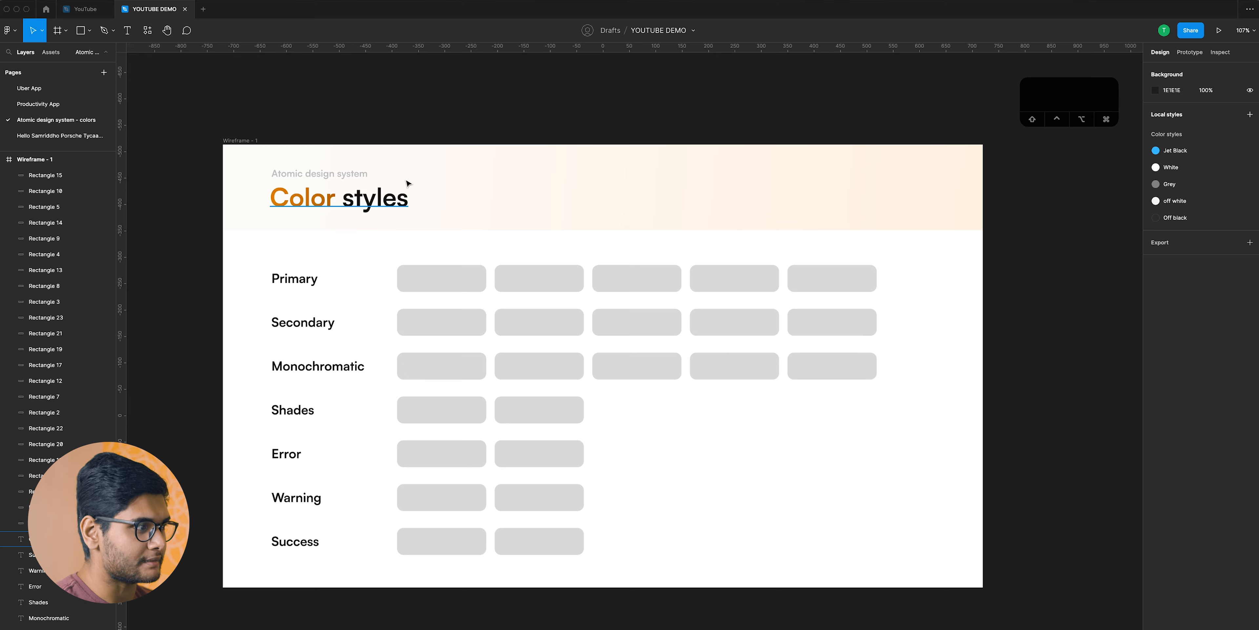
mouse_move(522, 104)
mouse_down()
mouse_move(479, 99)
mouse_move(518, 107)
mouse_up()
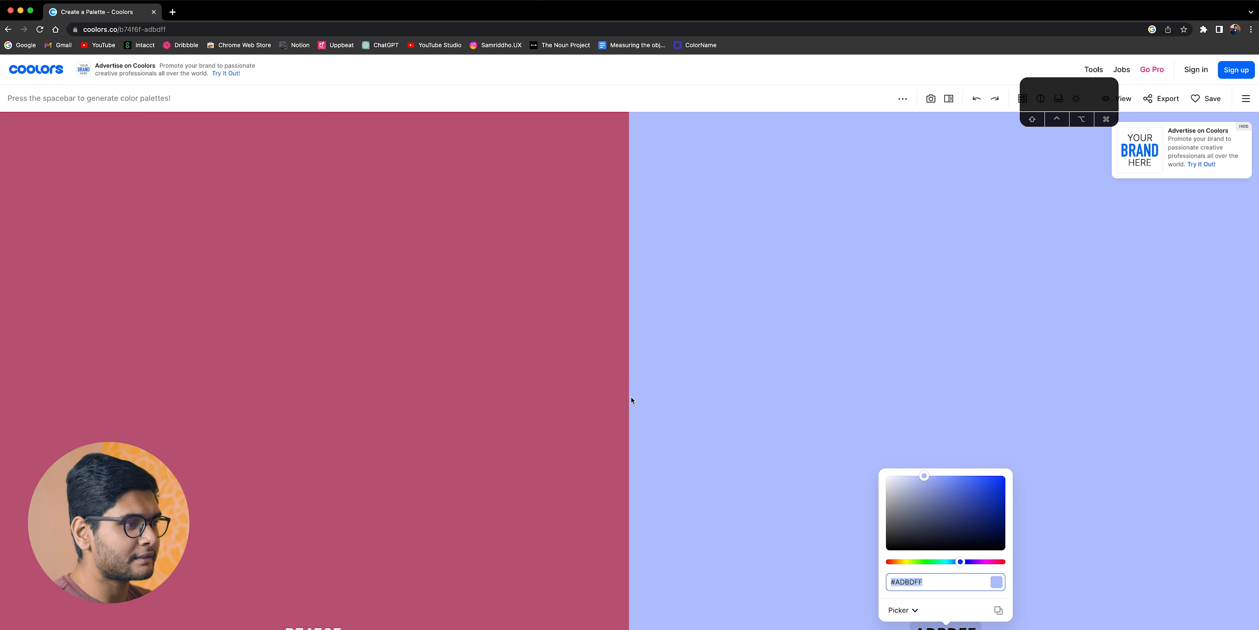
Add two intermediate colors between the palette's red and blue in Coolors, and remove both again.
click(629, 405)
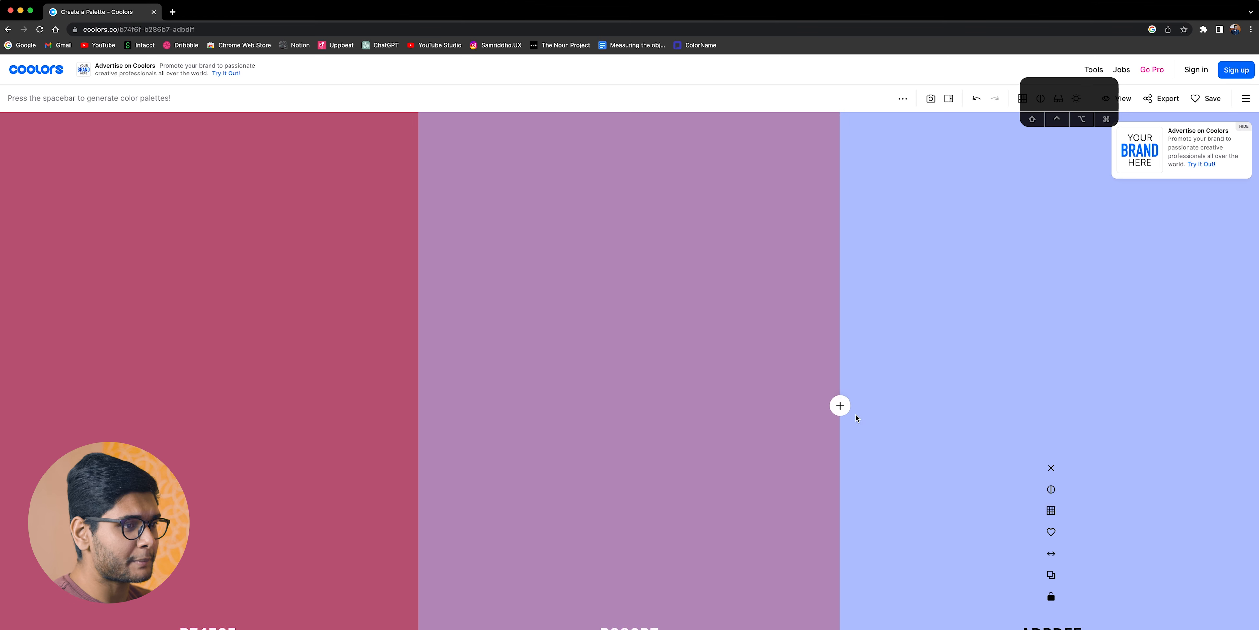
click(840, 405)
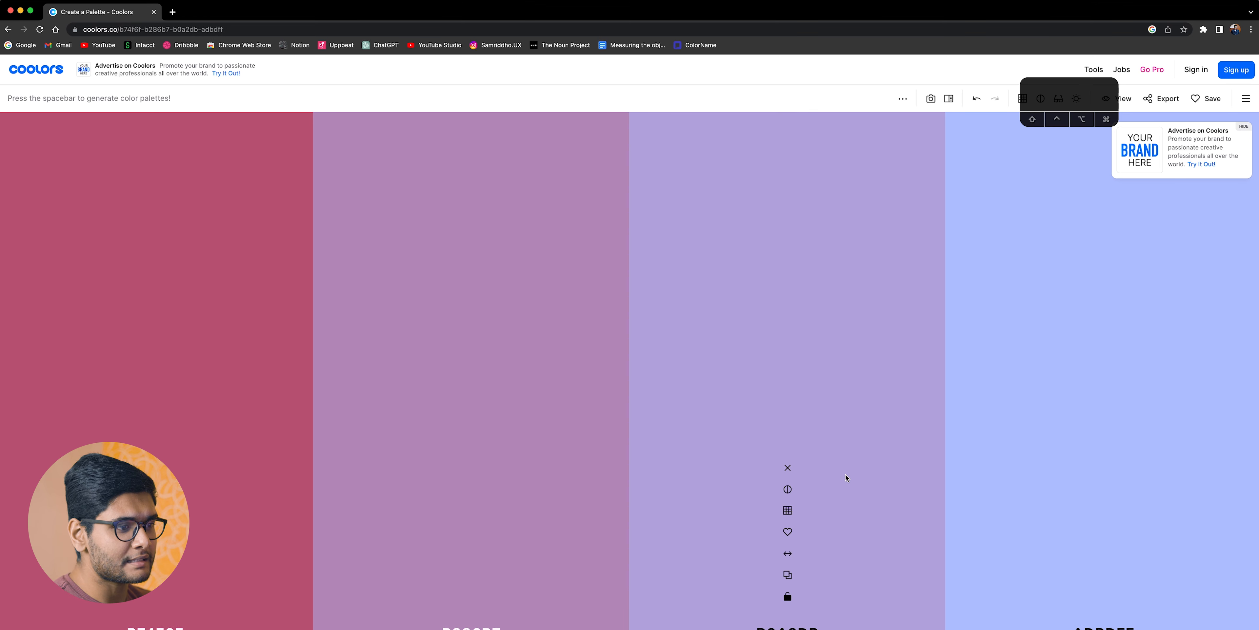
click(787, 468)
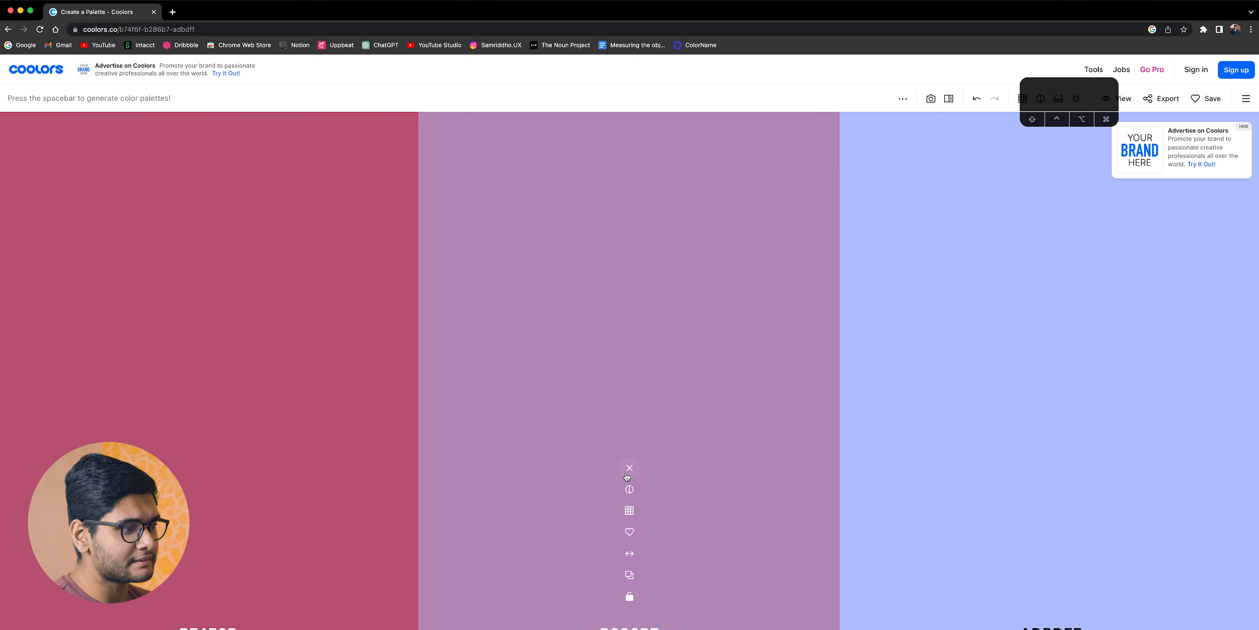
click(628, 470)
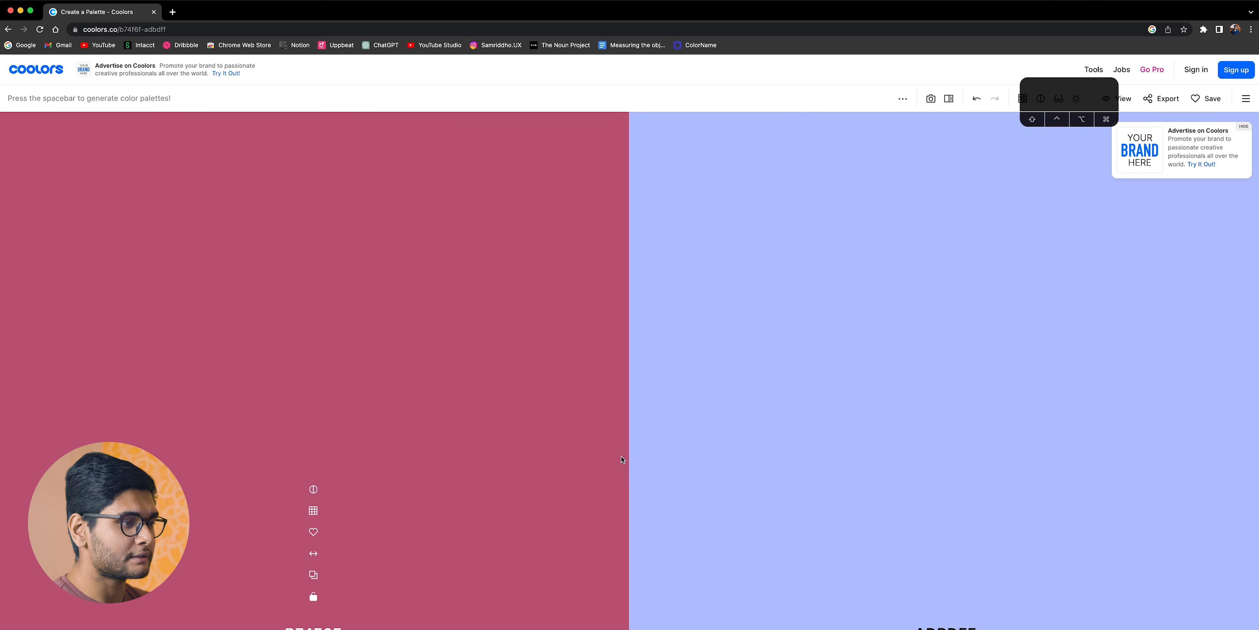
Generate new random two-color palettes and return to the earlier red and blue palette.
key(space)
key(space)
key(Left)
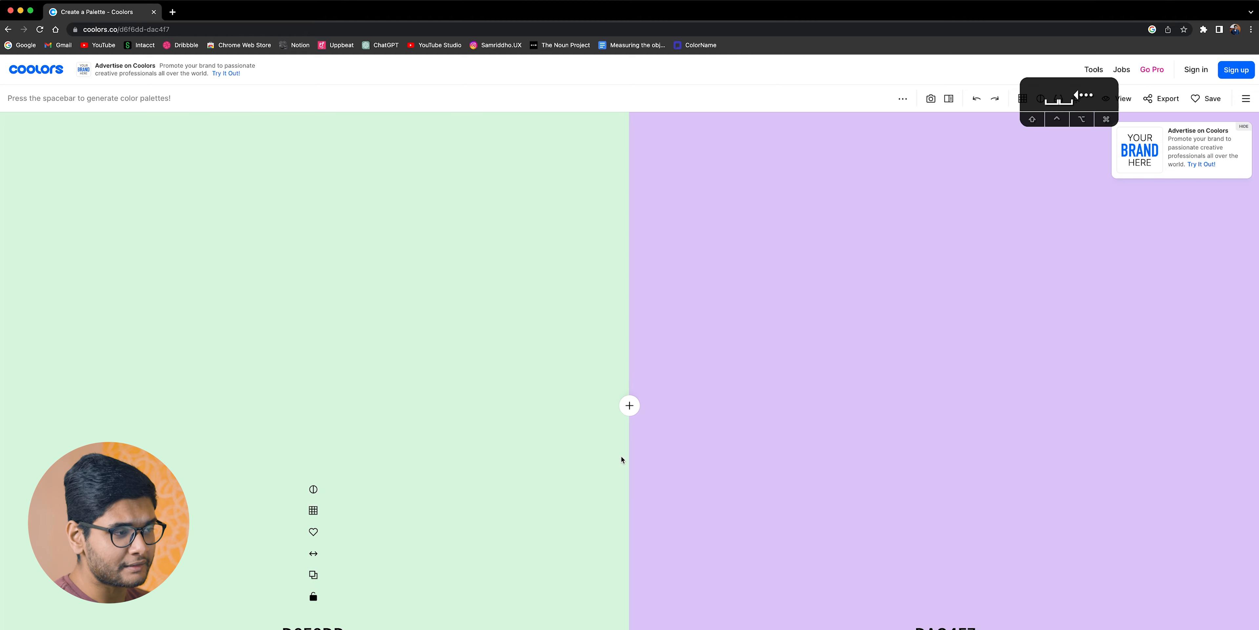
key(space)
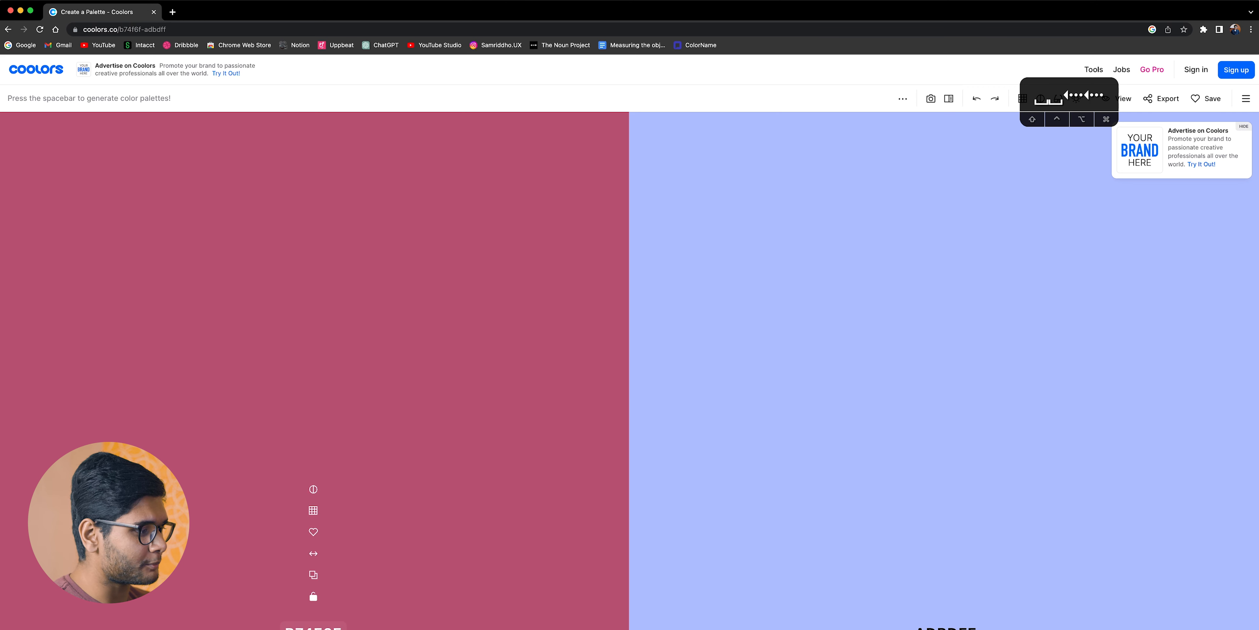
Copy the red color's hex code B74F6F from Coolors and set it as the first Primary swatch's fill in Figma.
click(323, 628)
key(super+c)
key(super+Tab)
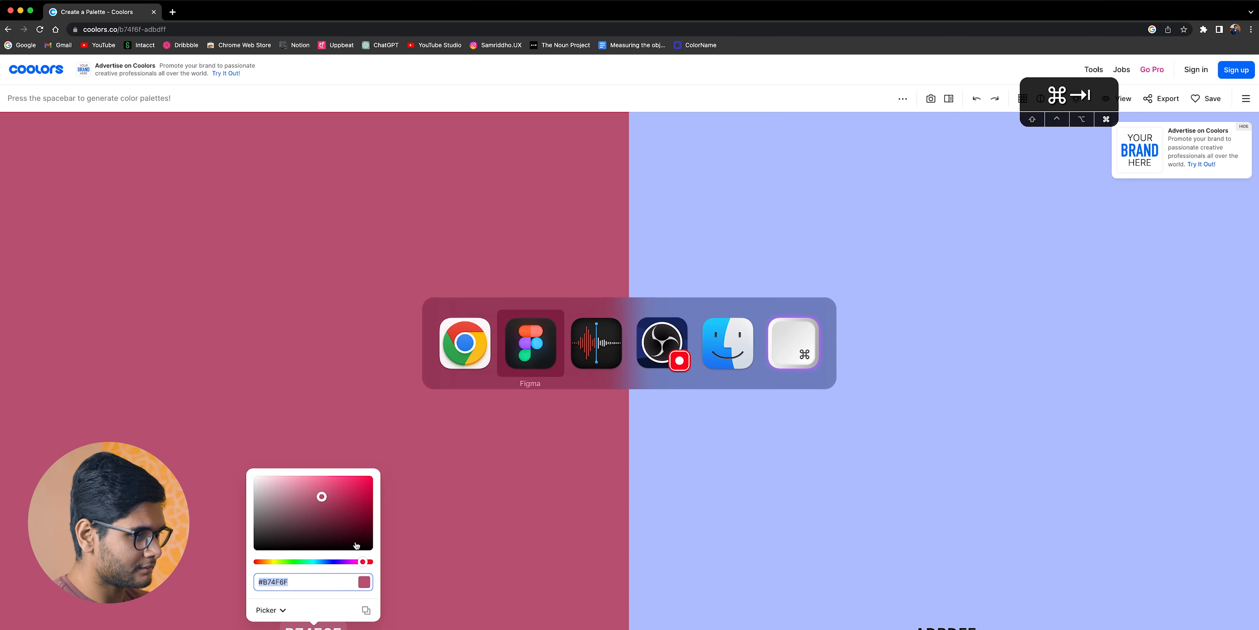
click(552, 349)
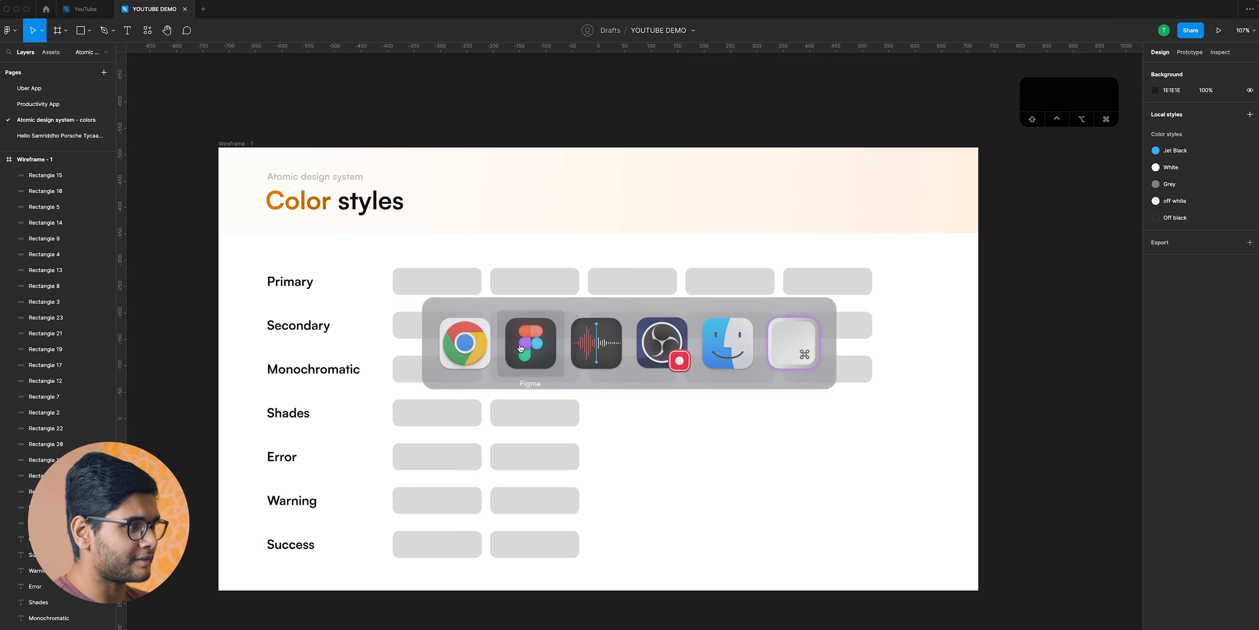
click(469, 292)
click(1186, 292)
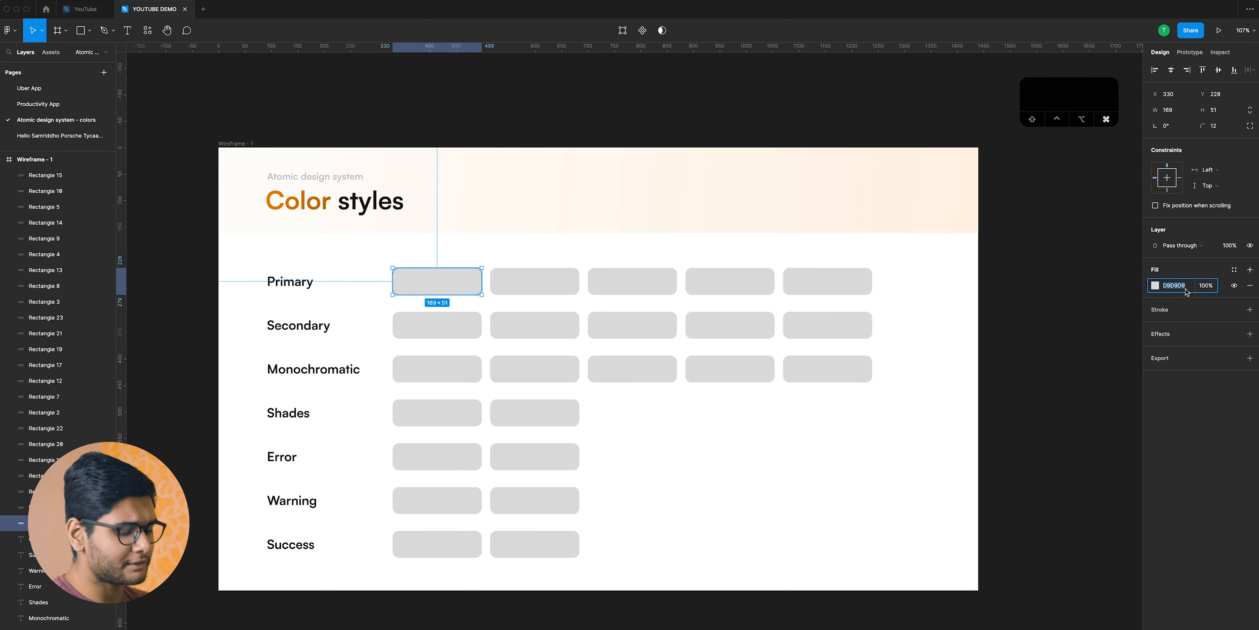
key(super+v)
key(Return)
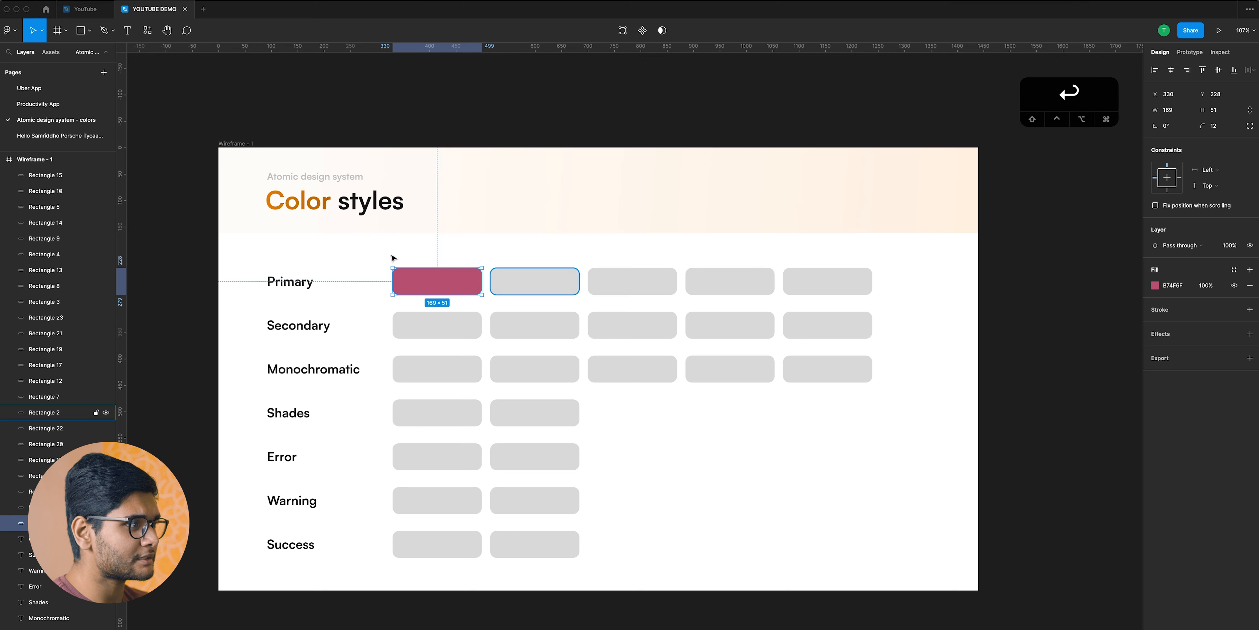
Copy the blue color's hex code ADBDFF from Coolors and set it as the first Secondary swatch's fill in Figma.
key(super+Tab)
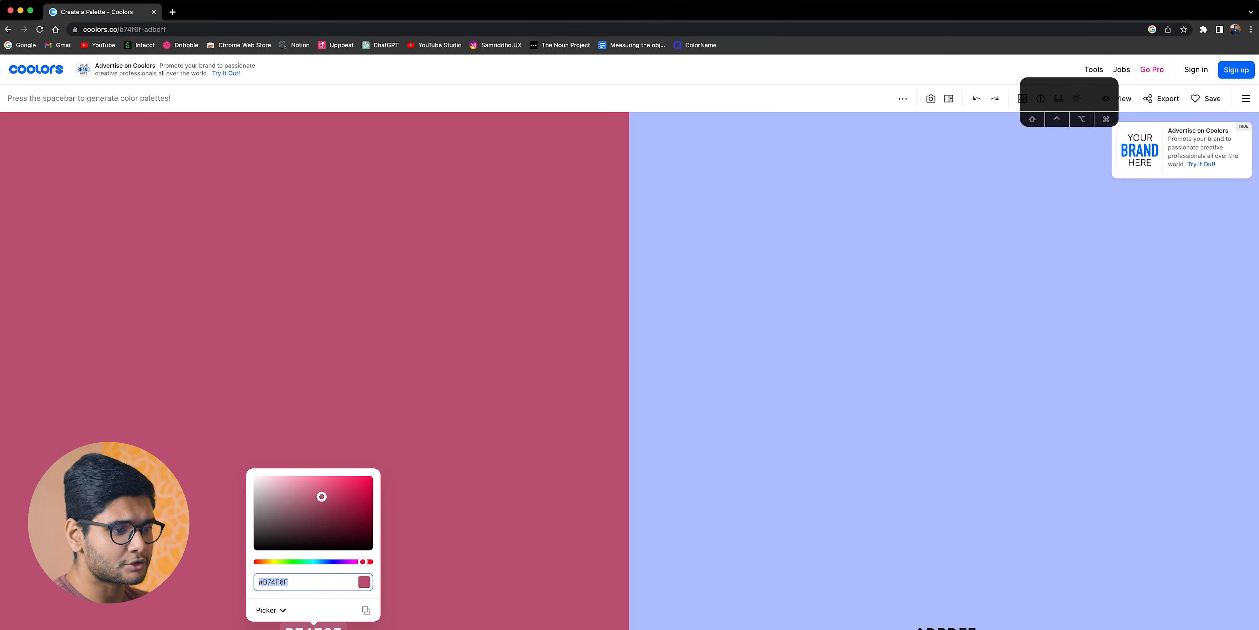
click(946, 627)
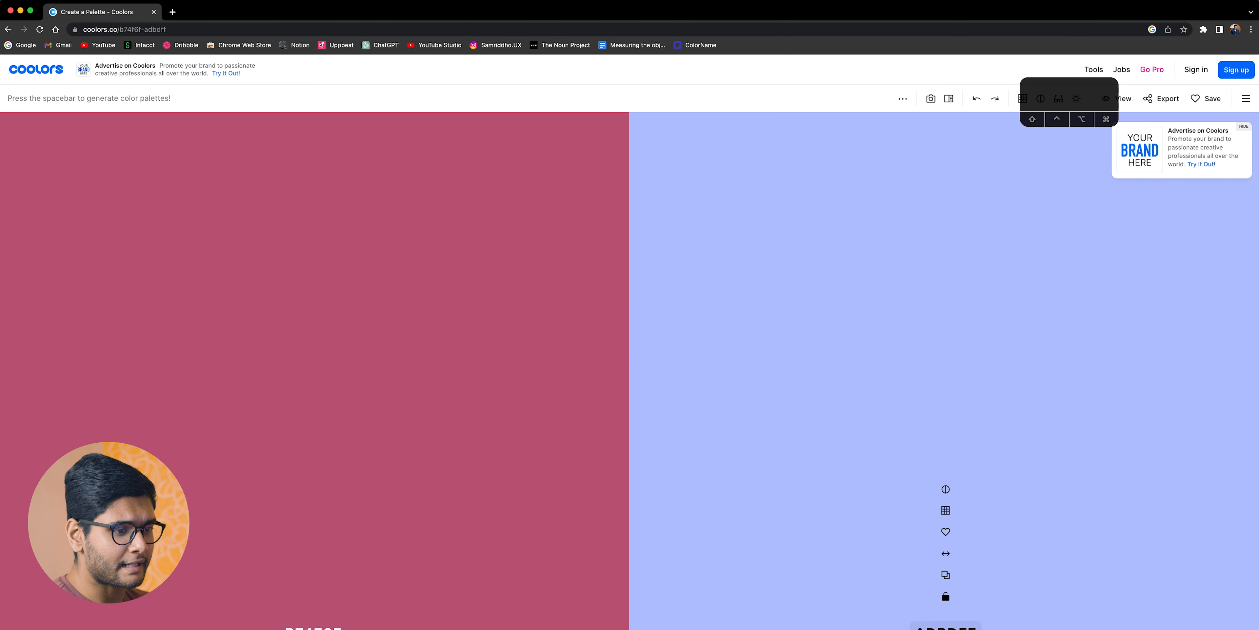
click(946, 628)
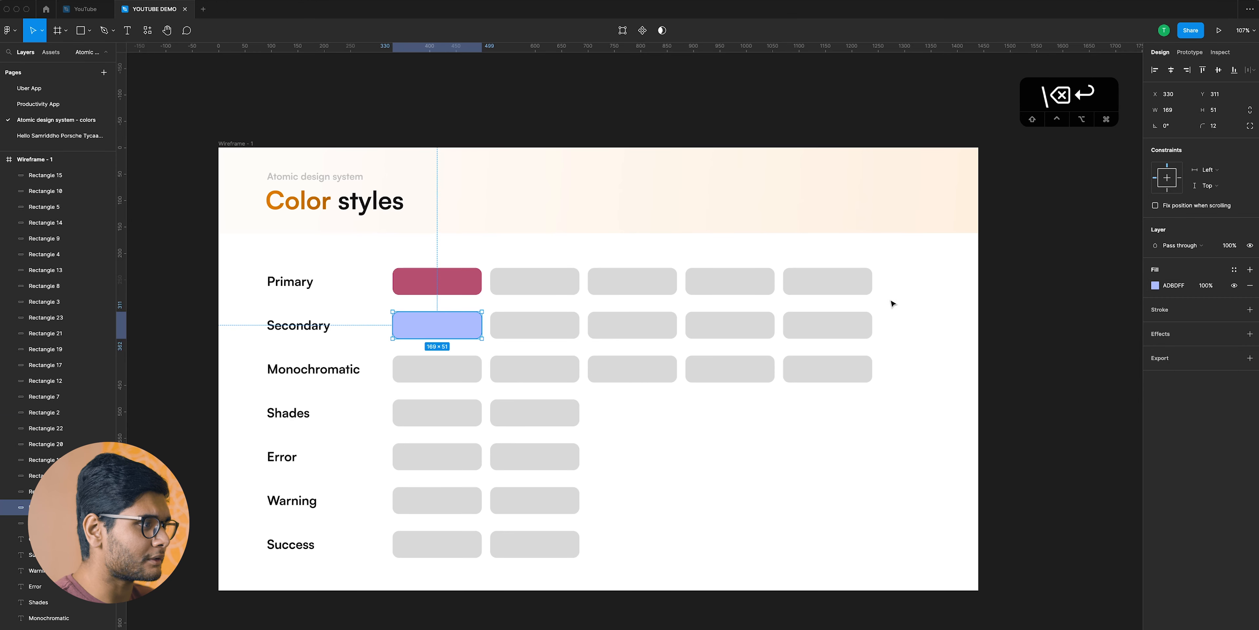
click(374, 323)
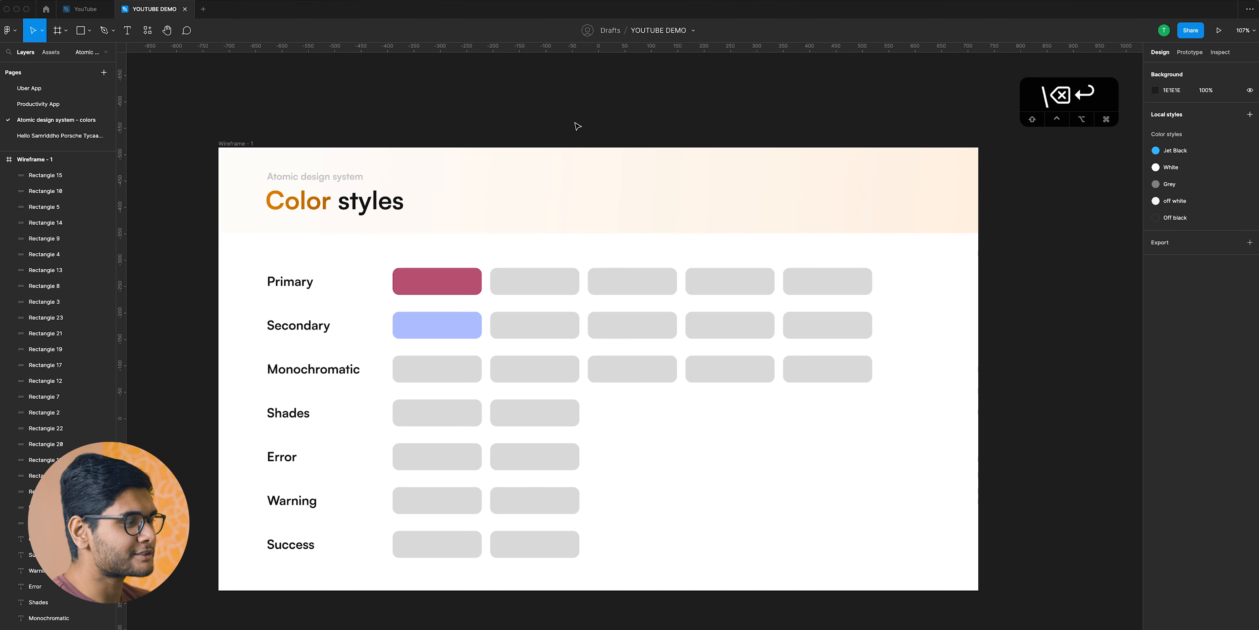
scroll(579, 125, right, 5)
scroll(538, 157, left, 4)
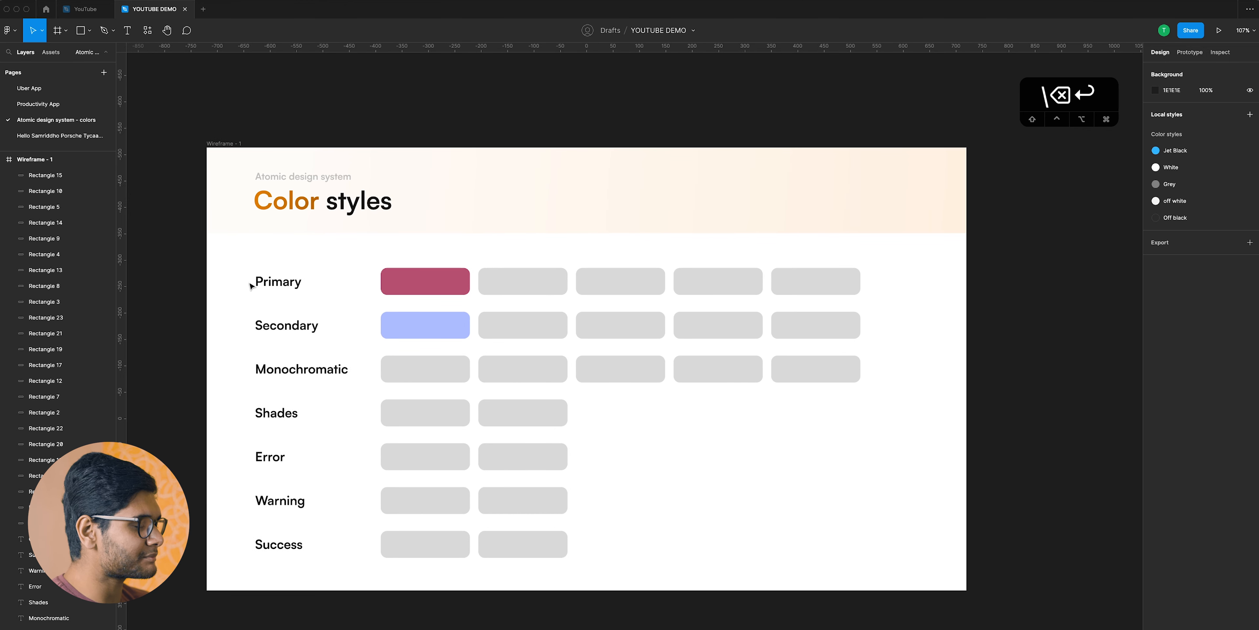
click(440, 285)
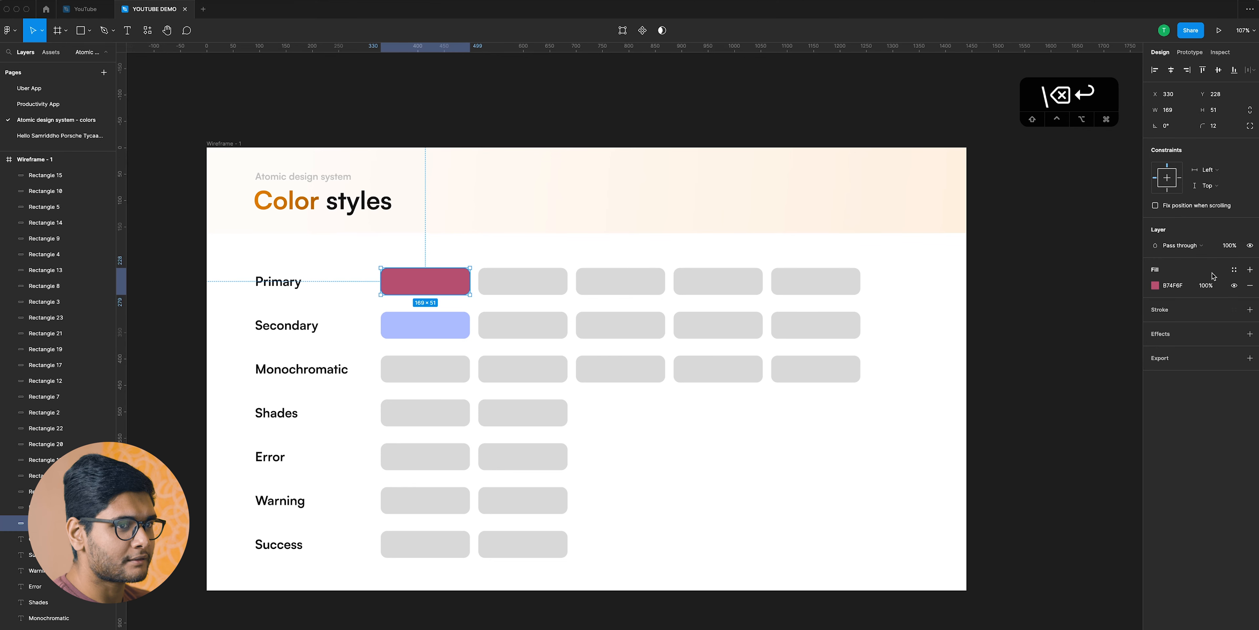
click(1170, 289)
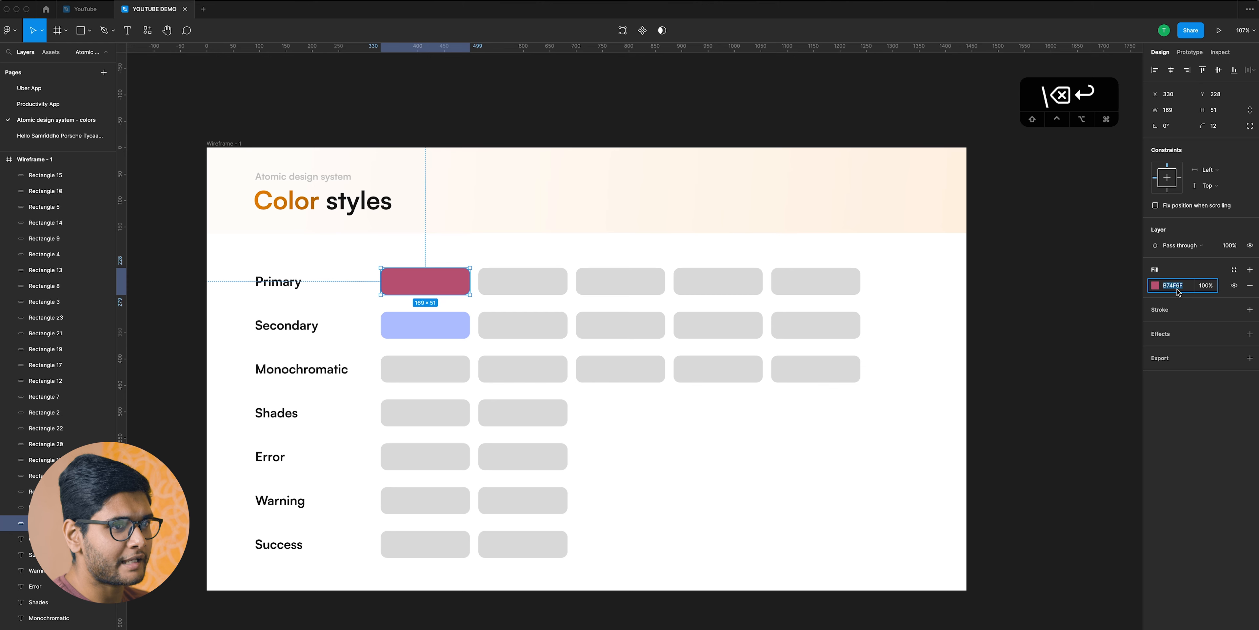
click(1074, 292)
Switch to Coolors, replace the red with the slightly lighter shade BE607C, and copy its hex code.
key(super+Tab)
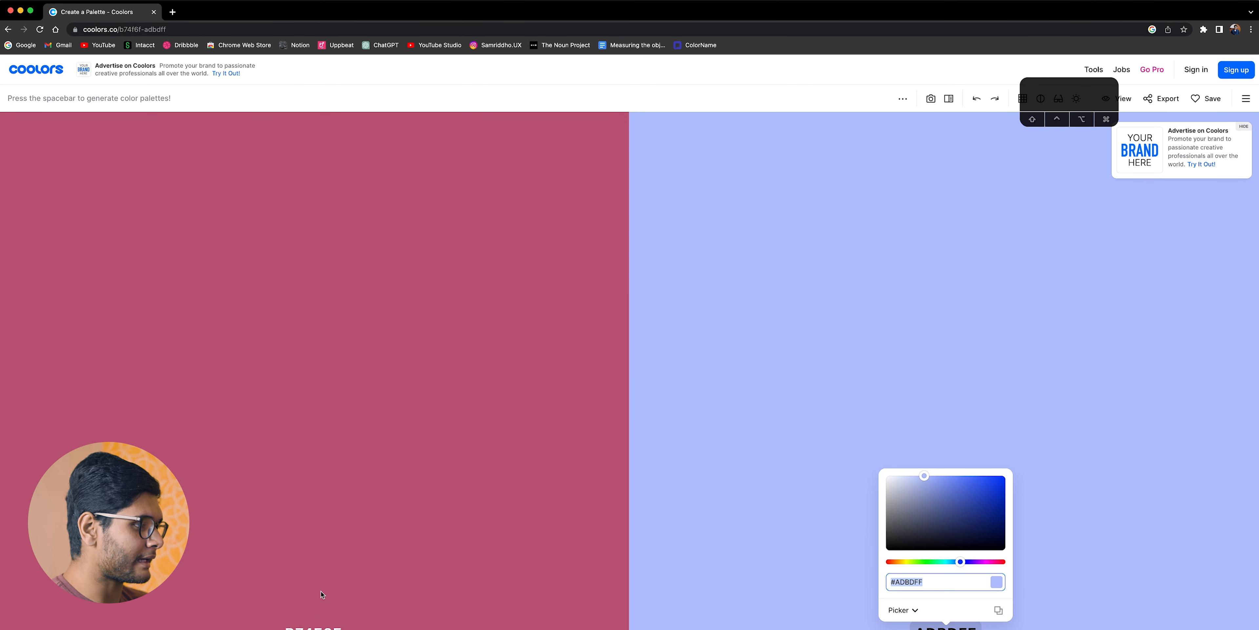
click(419, 560)
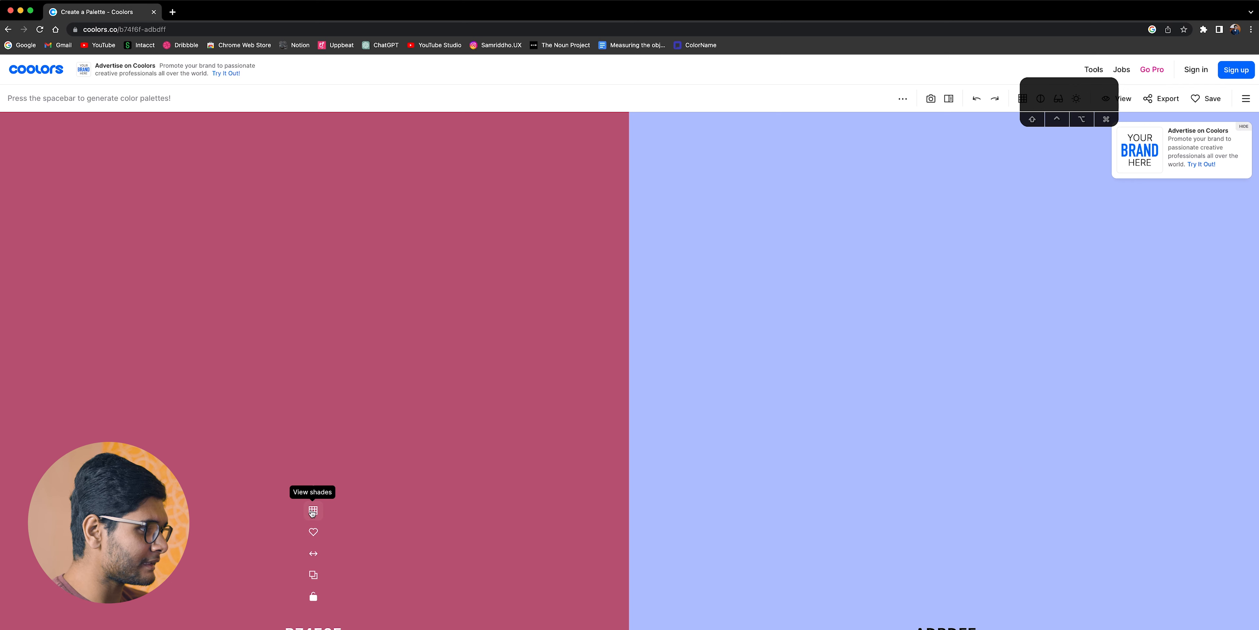
click(313, 510)
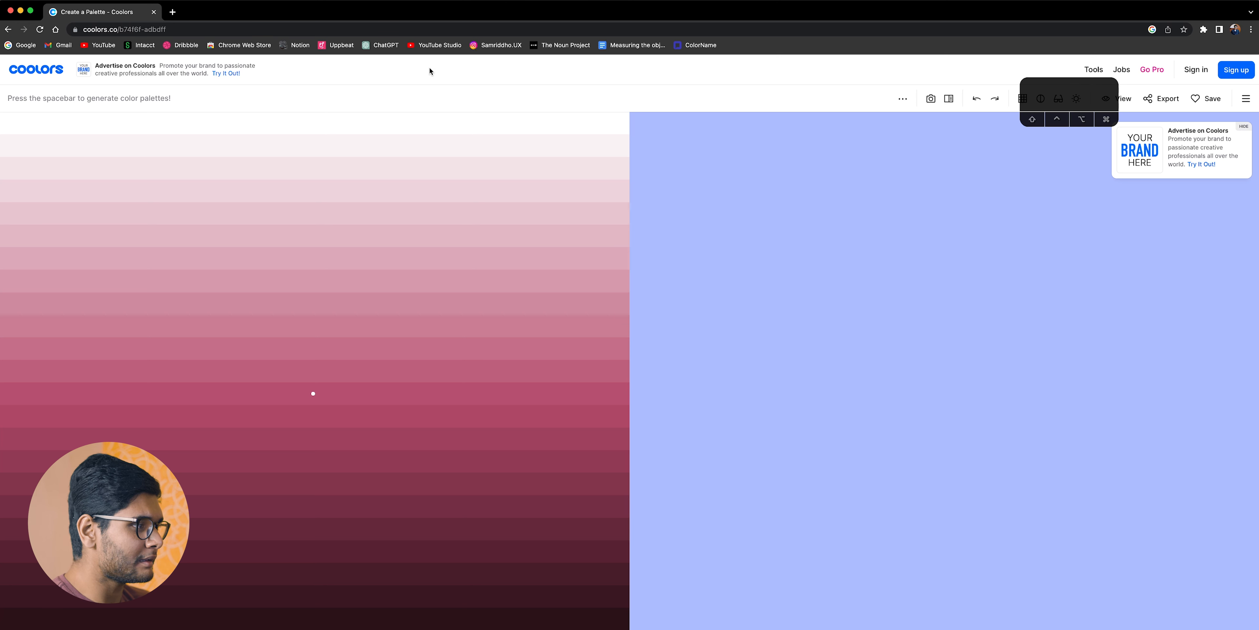
click(316, 373)
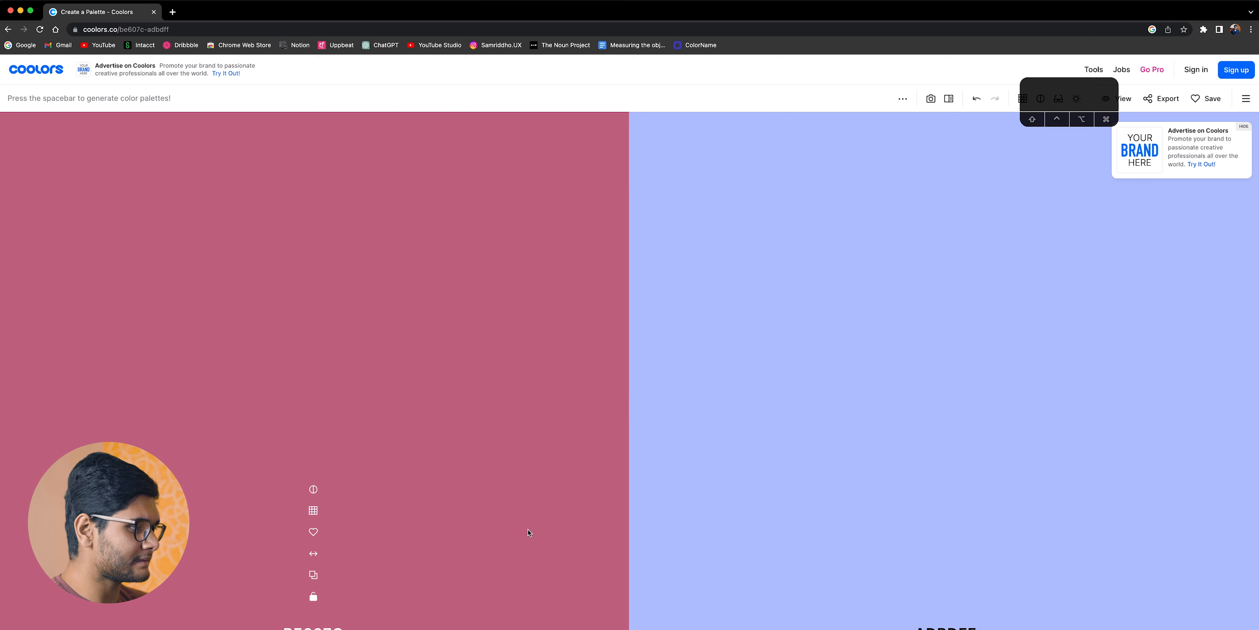
click(314, 626)
key(super+c)
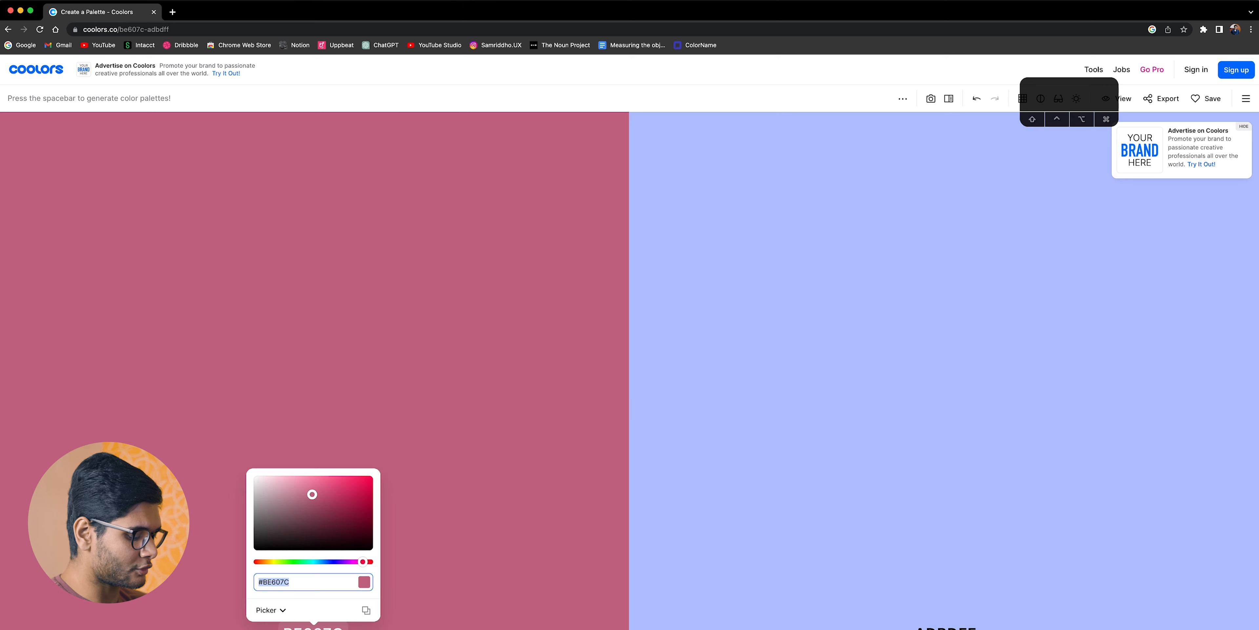
Switch back to Figma and set the second Primary swatch's fill to BE607C.
key(super+Tab)
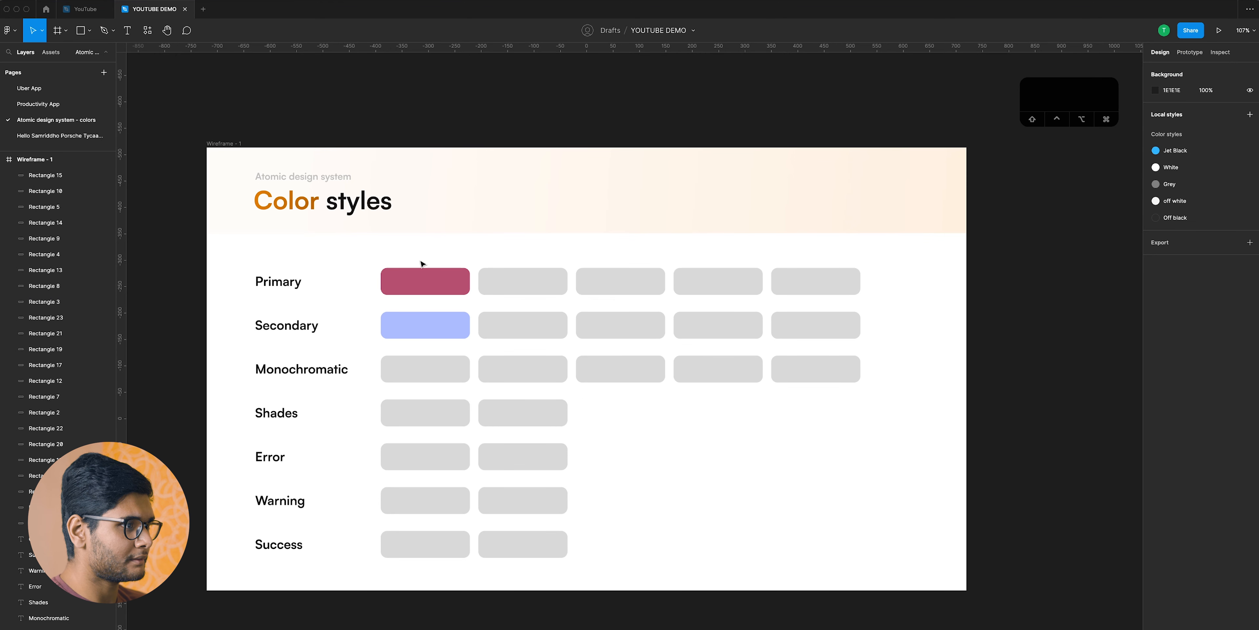
click(526, 279)
key(super+v)
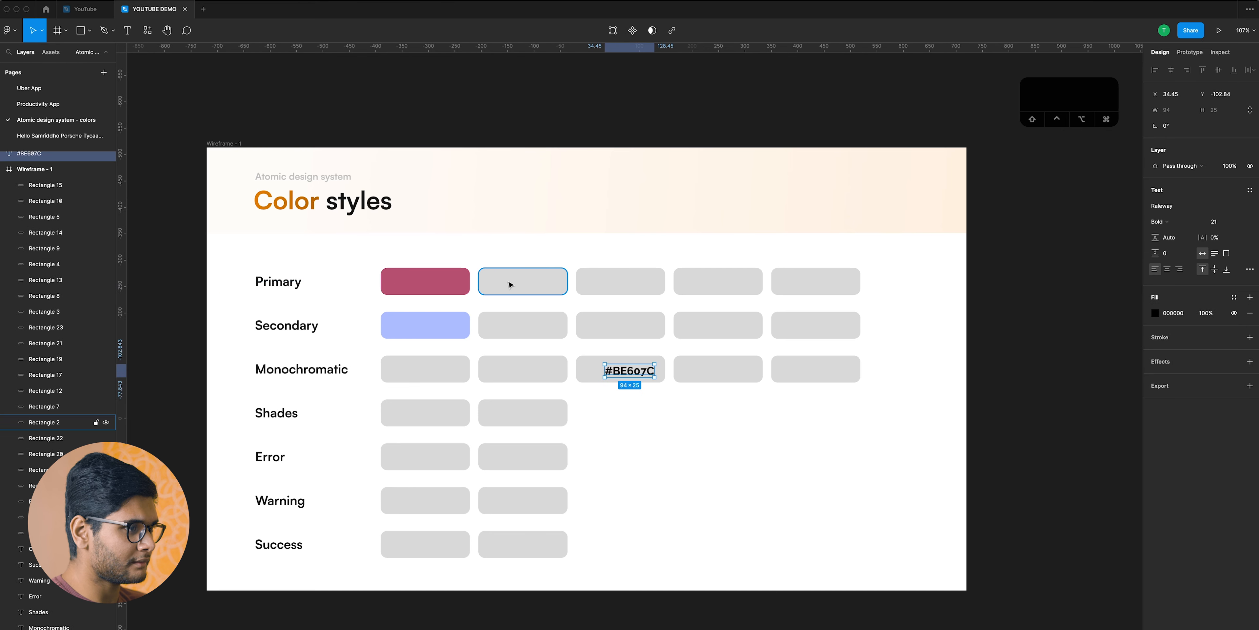
key(super+z)
click(1173, 286)
key(super+v)
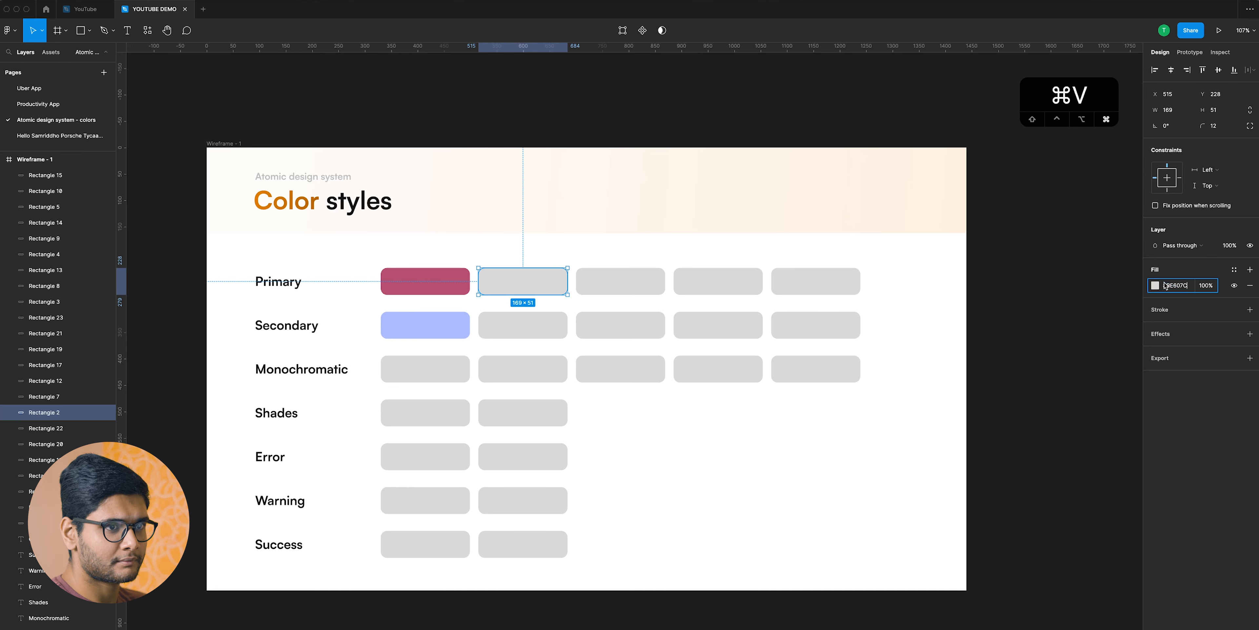
key(Return)
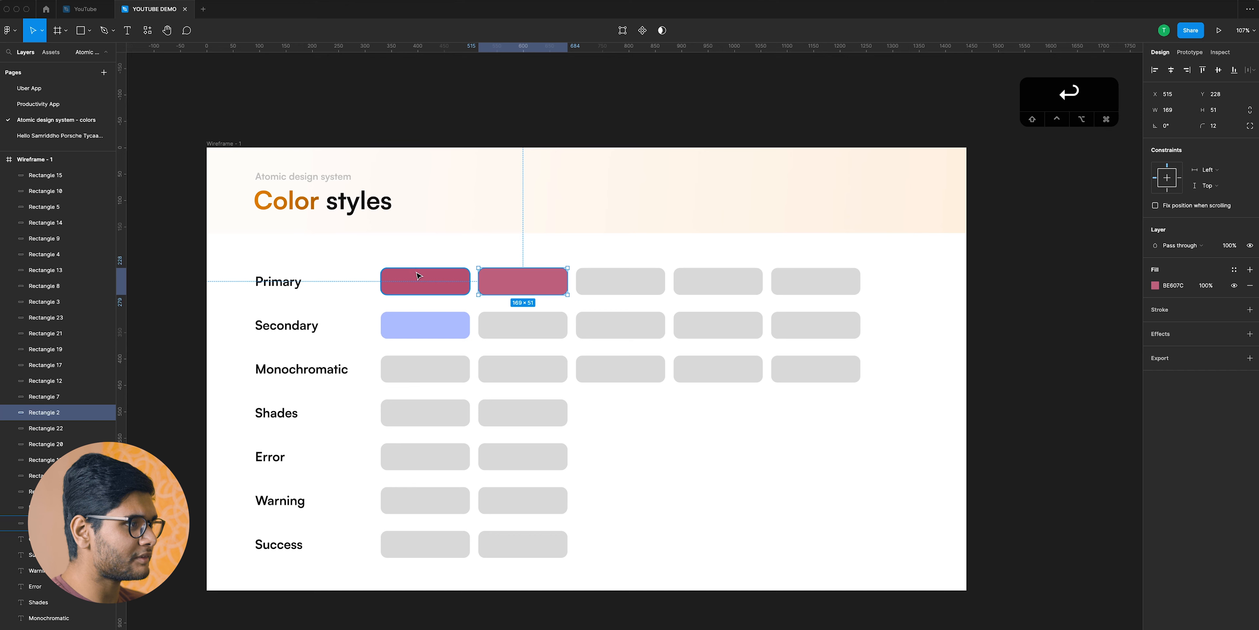
Copy the first Primary swatch's hex code B74F6F and set it as the third Primary swatch's fill.
click(419, 280)
click(1181, 288)
key(super+c)
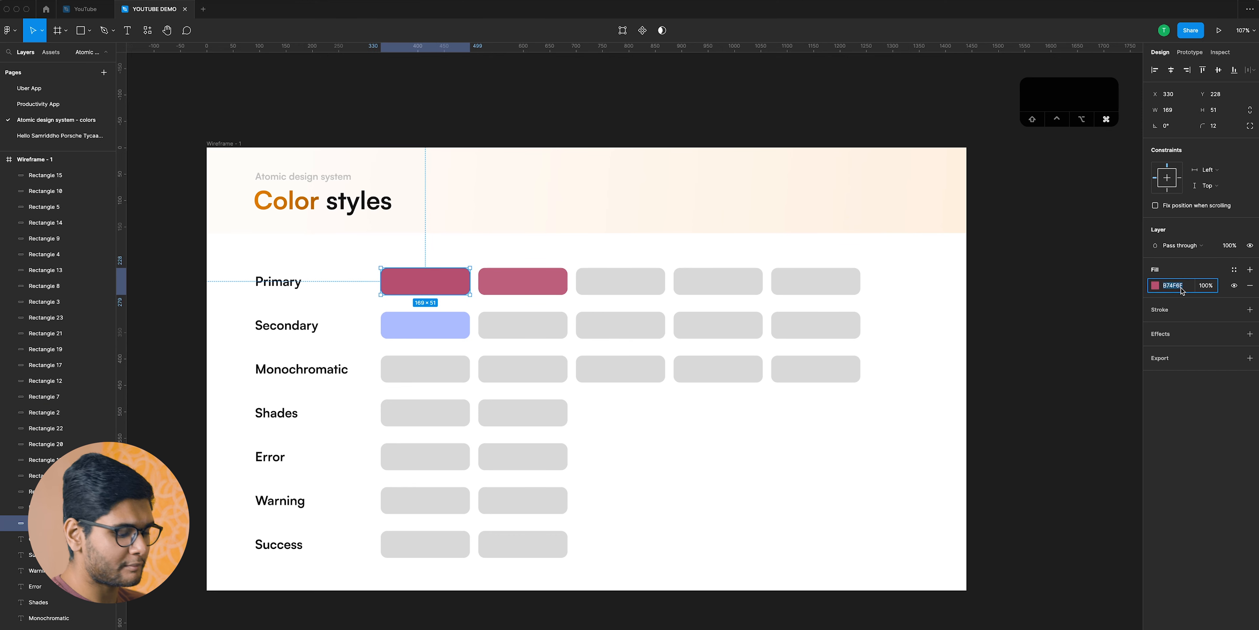
click(661, 289)
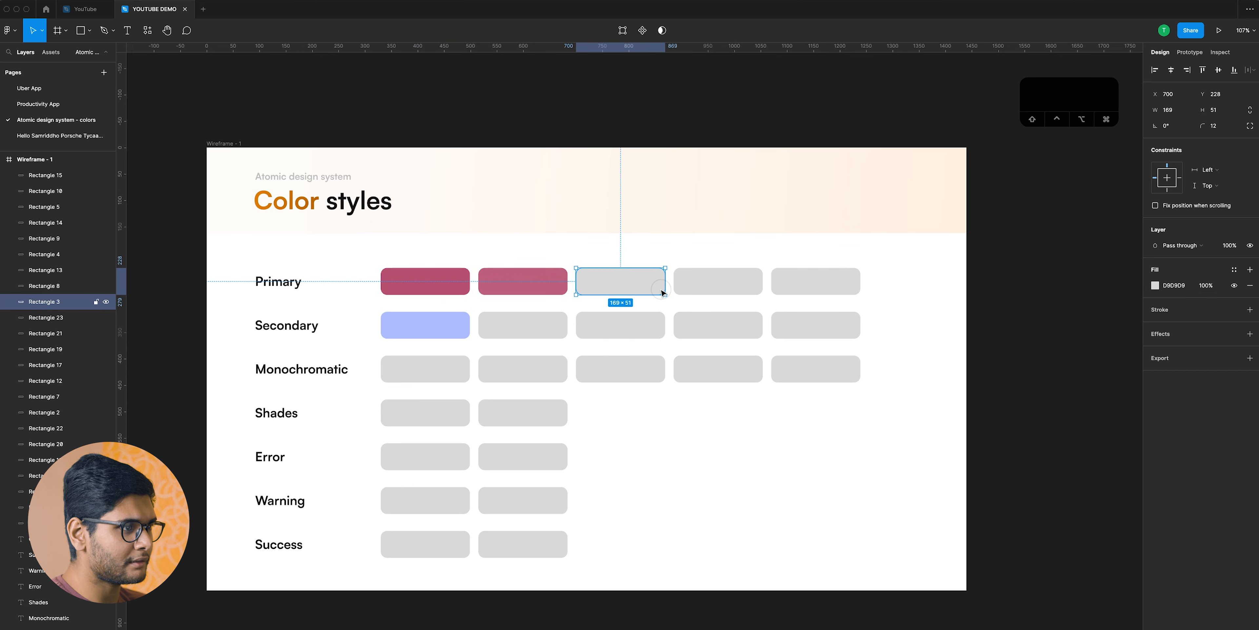
click(1176, 285)
key(super+v)
key(Return)
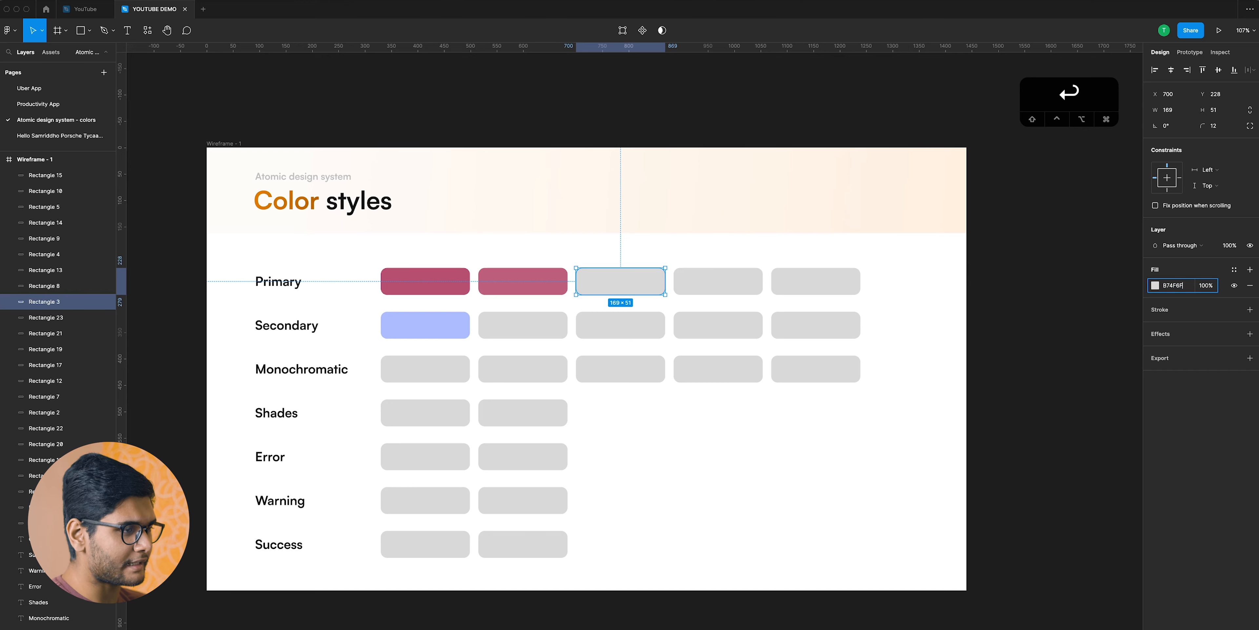
Copy the second Primary swatch's hex code BE607C and set it as the fourth Primary swatch's fill.
click(505, 280)
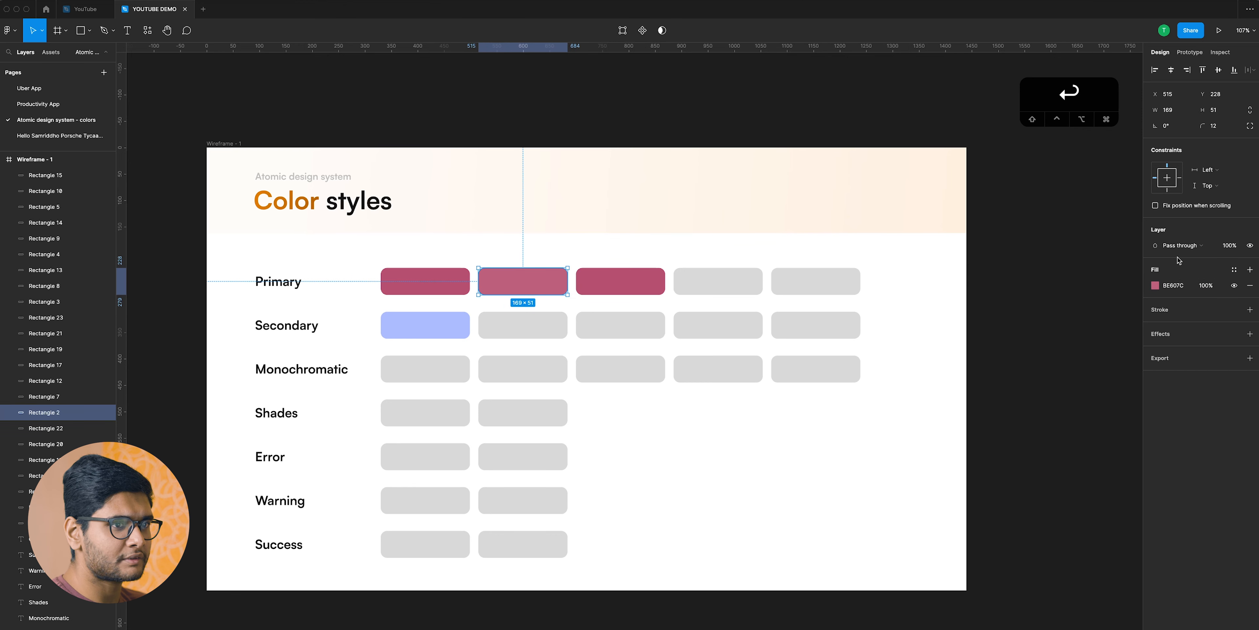
click(1185, 289)
key(super+c)
click(708, 282)
key(super+v)
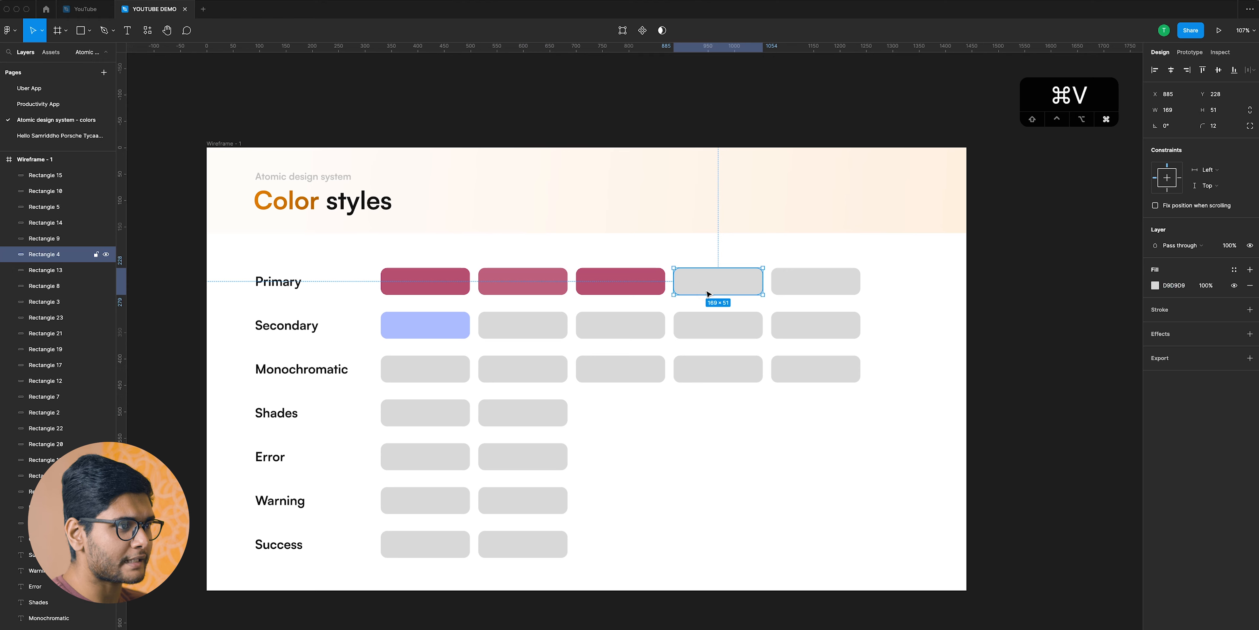
key(super+z)
click(1170, 289)
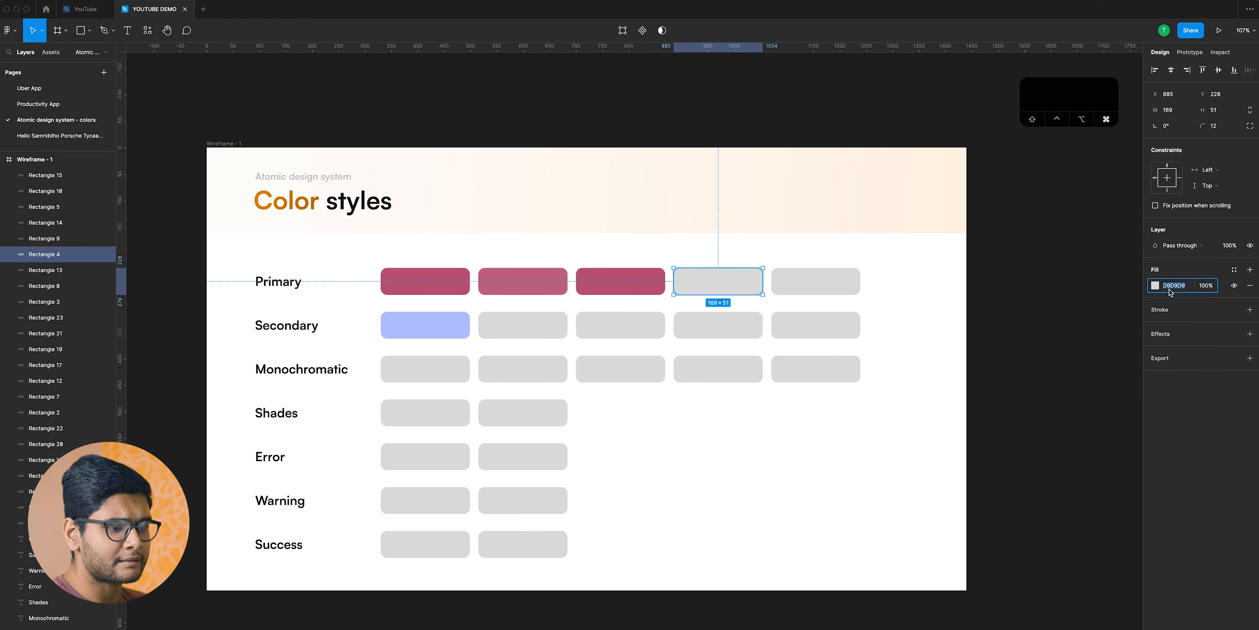
key(super+v)
key(Return)
Pick the lighter red shade C46E88 in Coolors and set it as the fifth Primary swatch's fill in Figma.
key(super+Tab)
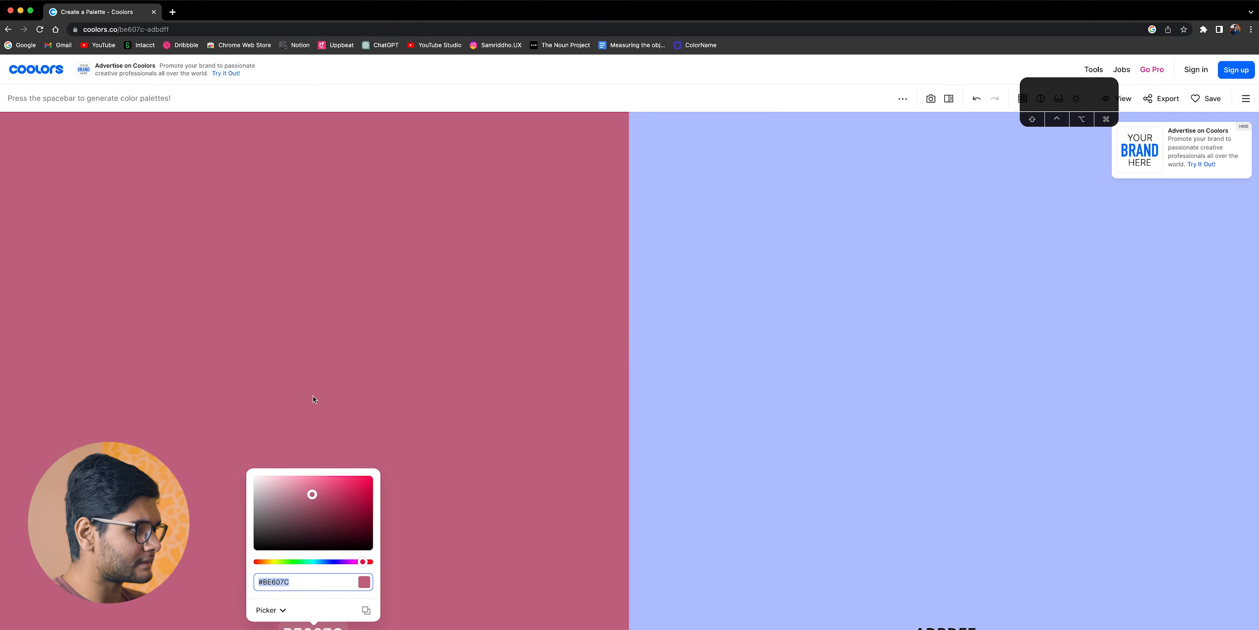
click(312, 396)
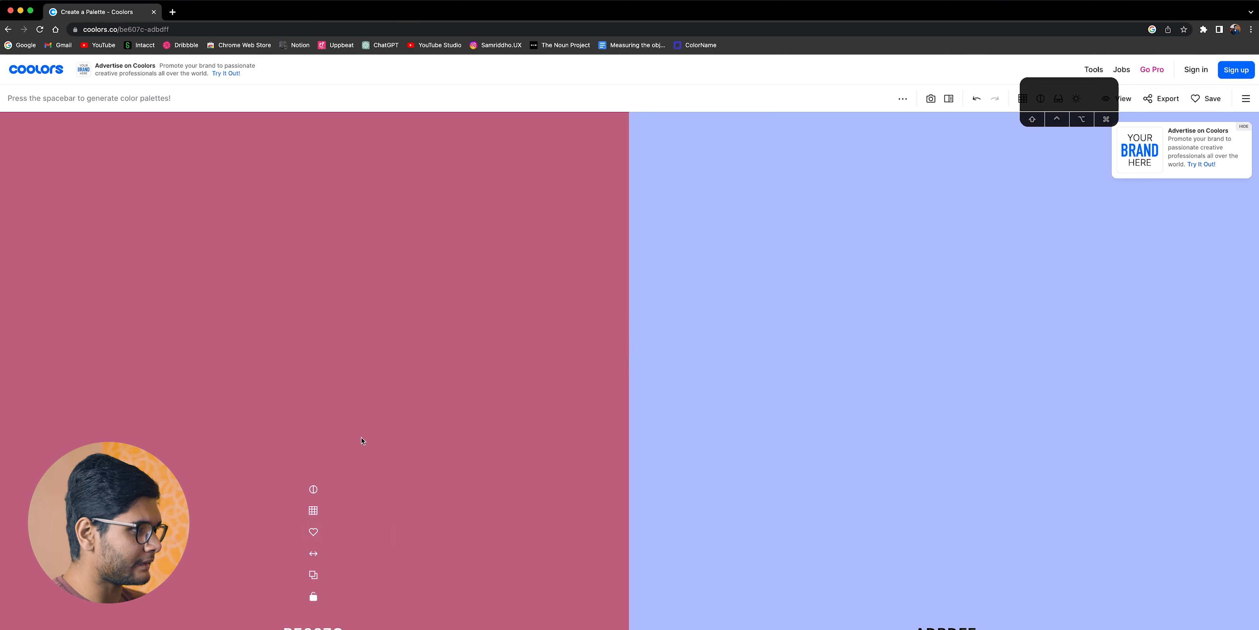
click(315, 519)
click(313, 357)
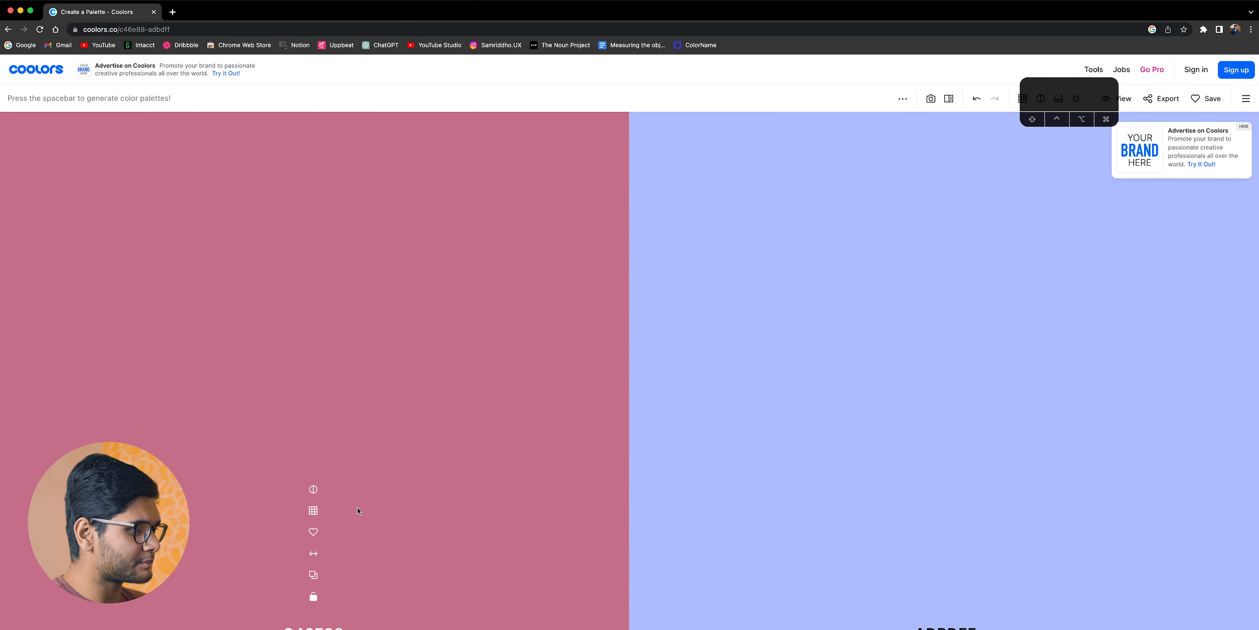
click(313, 625)
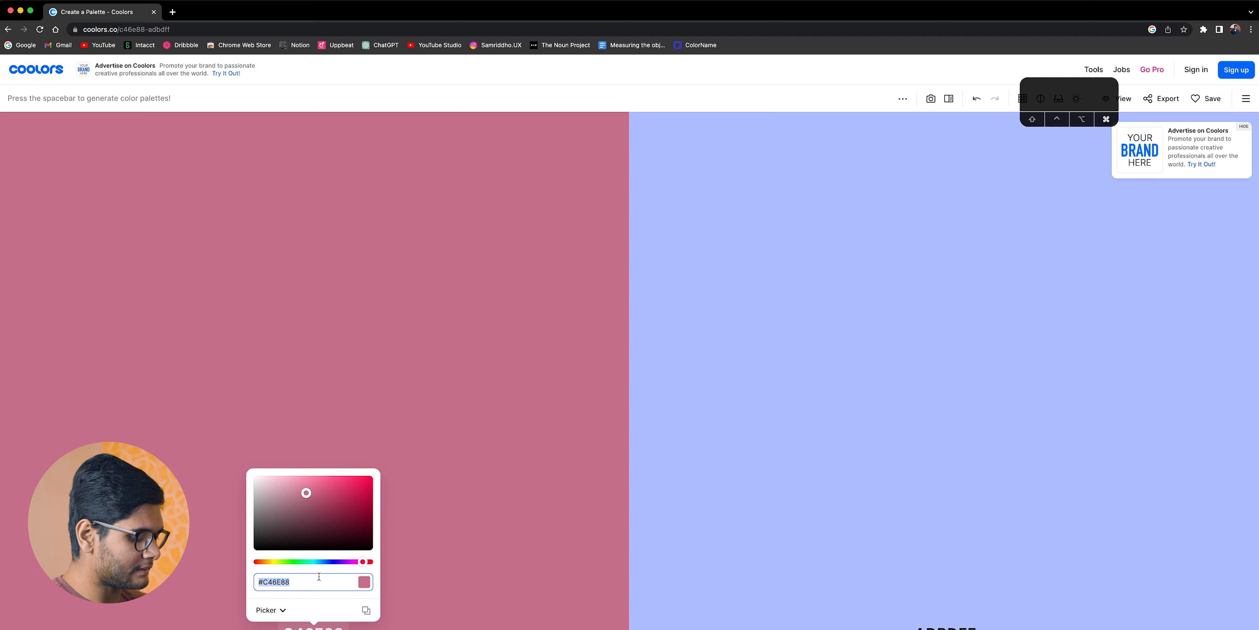
key(super+Tab)
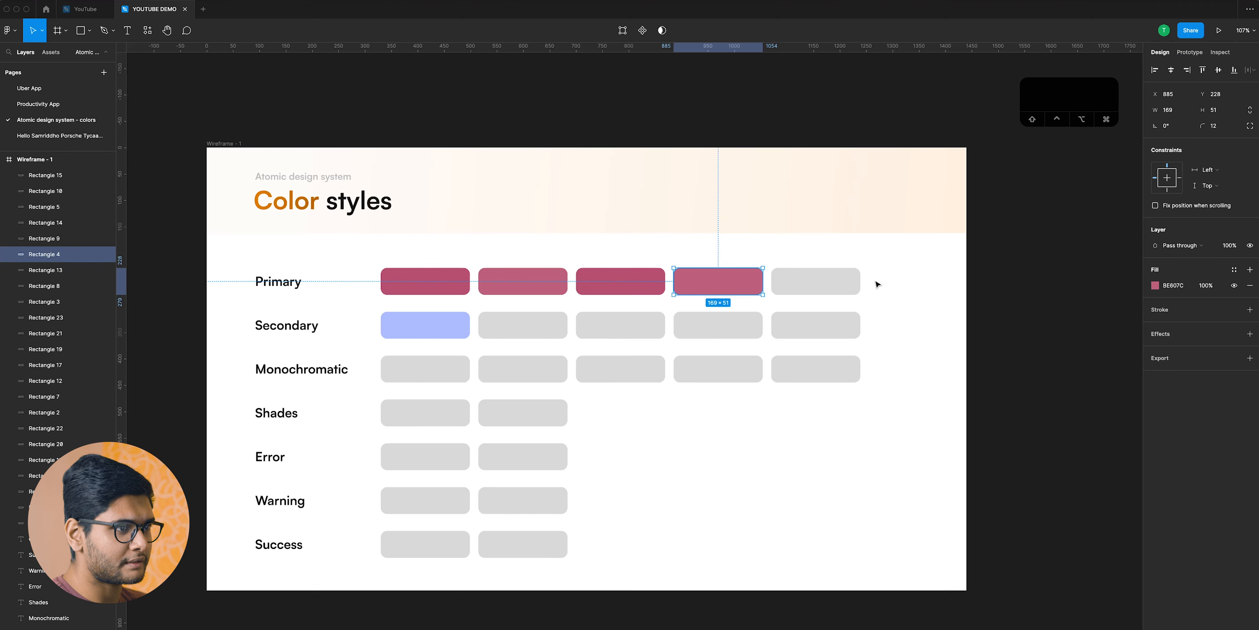
click(831, 285)
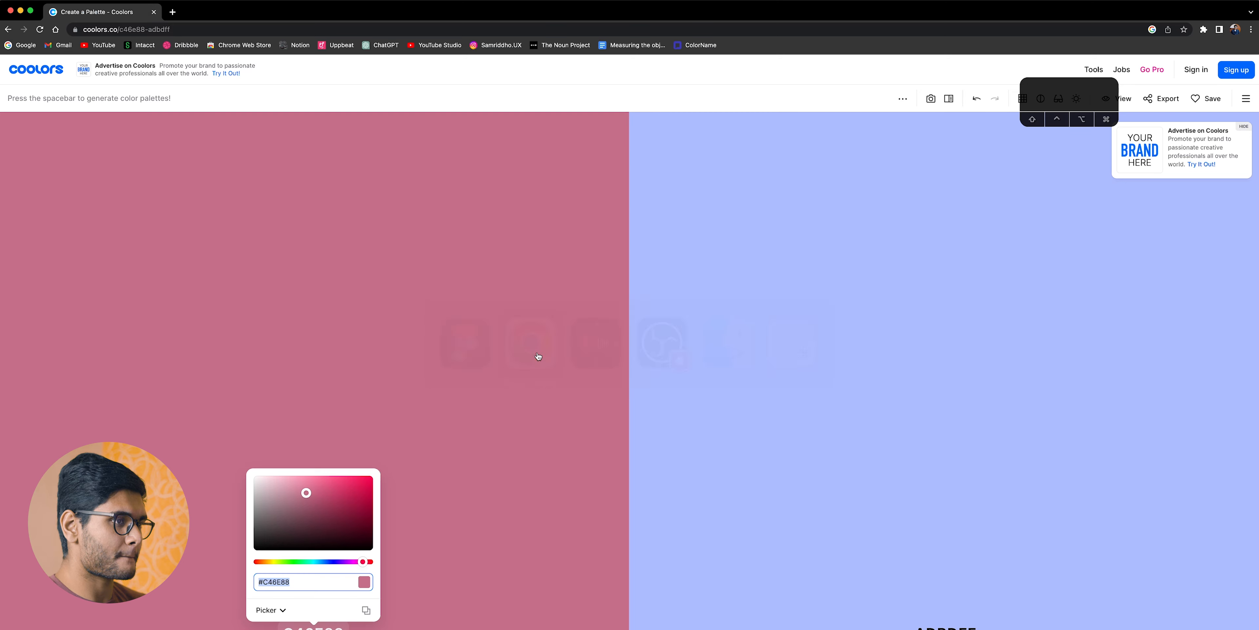
key(super+Tab)
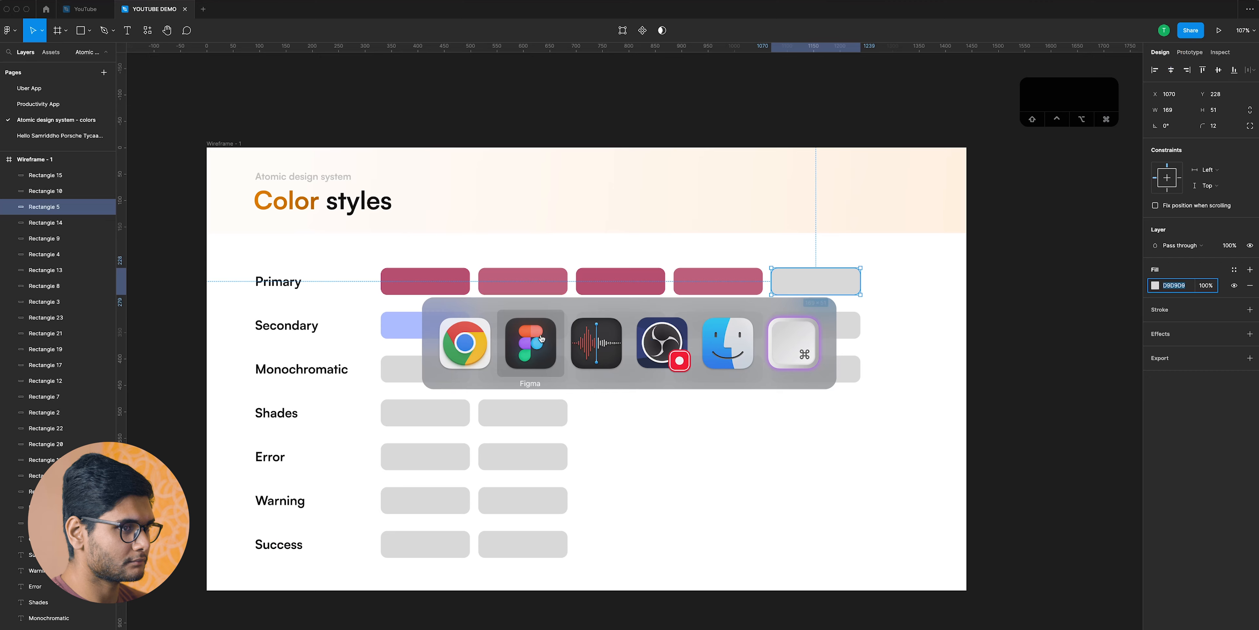
key(super+v)
key(Return)
Pick the darker red shade AE4766 in Coolors and set it as the second Primary swatch's fill in Figma.
key(super+Tab)
click(470, 459)
click(315, 509)
click(440, 418)
click(314, 626)
key(super+Tab)
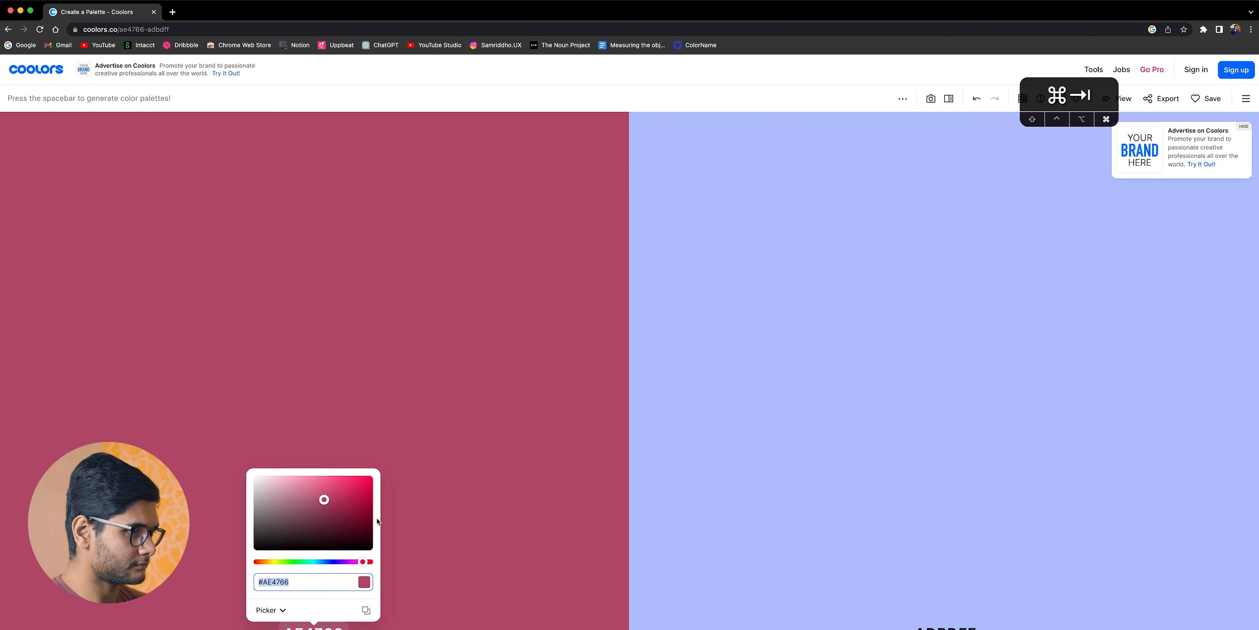
click(523, 281)
click(1173, 285)
key(super+v)
Pick the even darker red shade 9F415D in Coolors and set it as the first Primary swatch's fill in Figma.
key(super+Tab)
click(313, 510)
click(348, 448)
click(313, 626)
key(super+Tab)
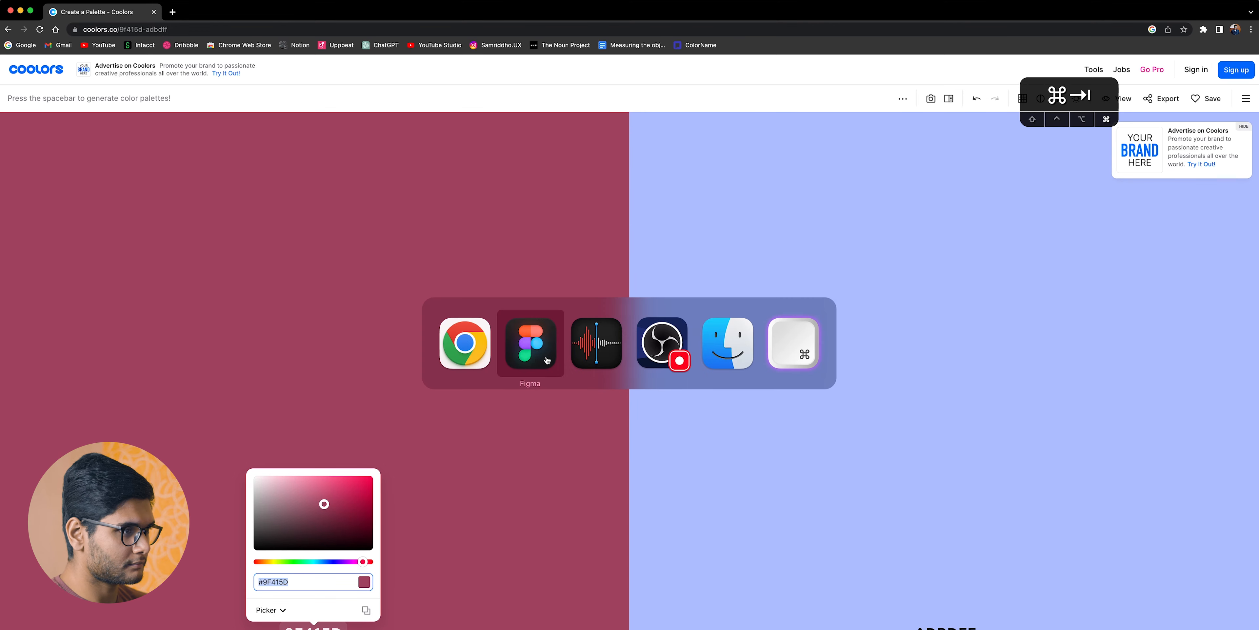
click(426, 281)
click(1173, 285)
key(super+v)
key(Return)
click(986, 373)
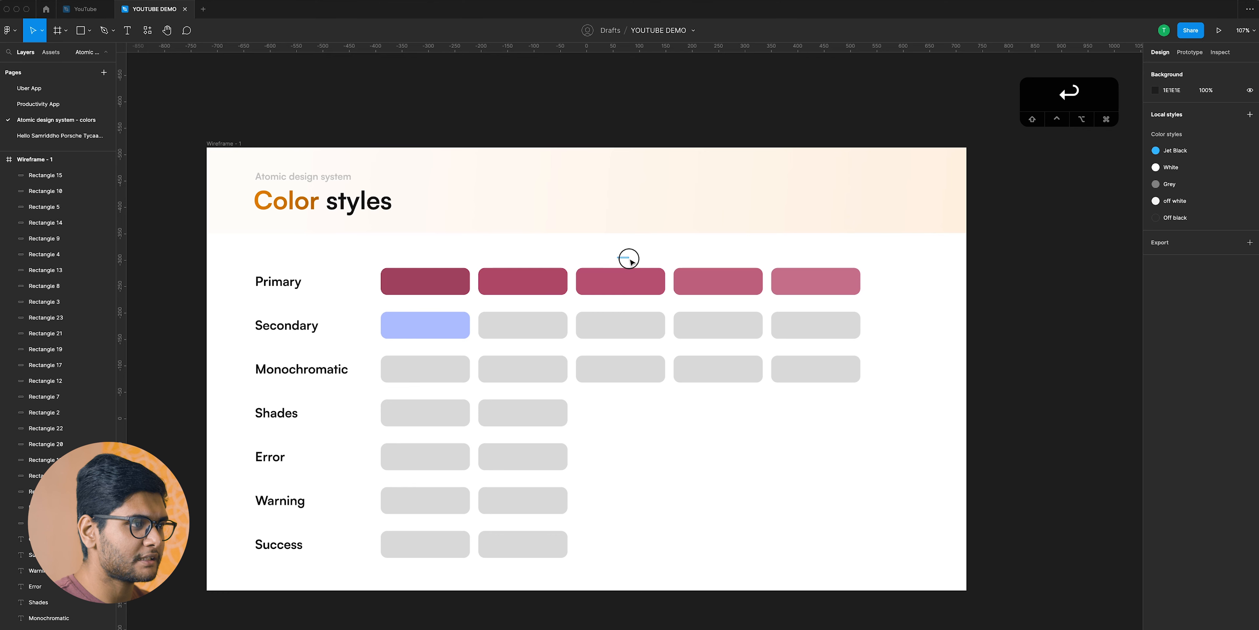
Fill the Secondary row from dark to light with blue shades from Coolors, using 99ADFF second, ADBDFF third, C2CEFF fourth and D6DEFF fifth.
mouse_move(630, 260)
mouse_down()
mouse_move(624, 291)
mouse_move(634, 252)
mouse_up()
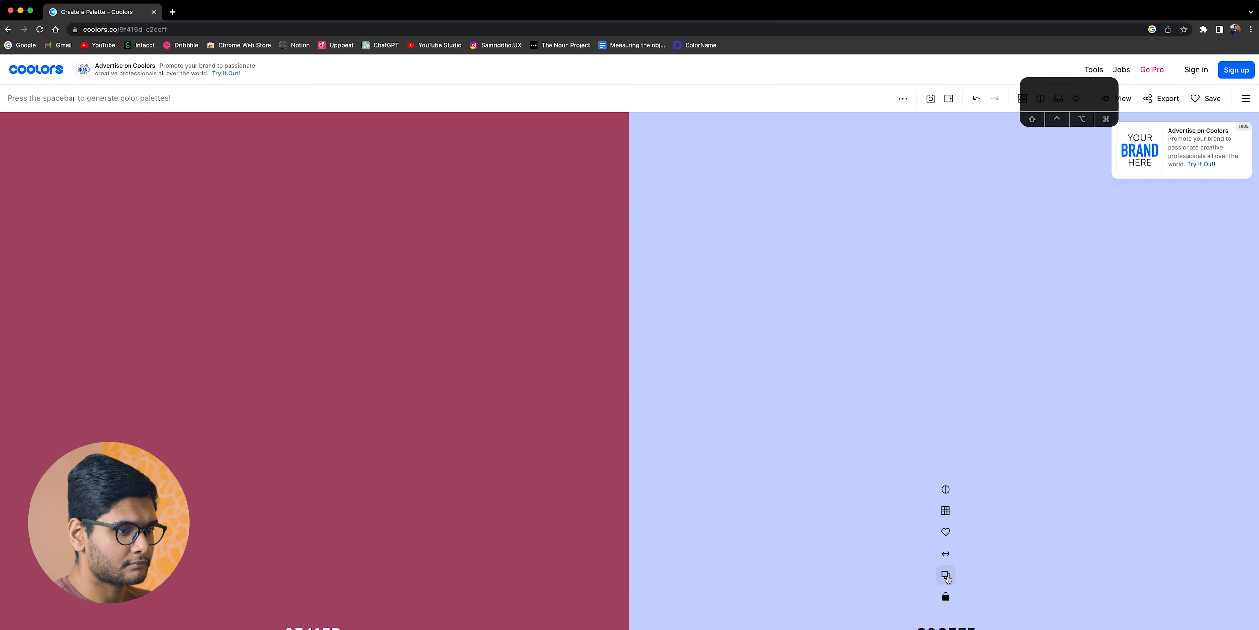
key(super+Tab)
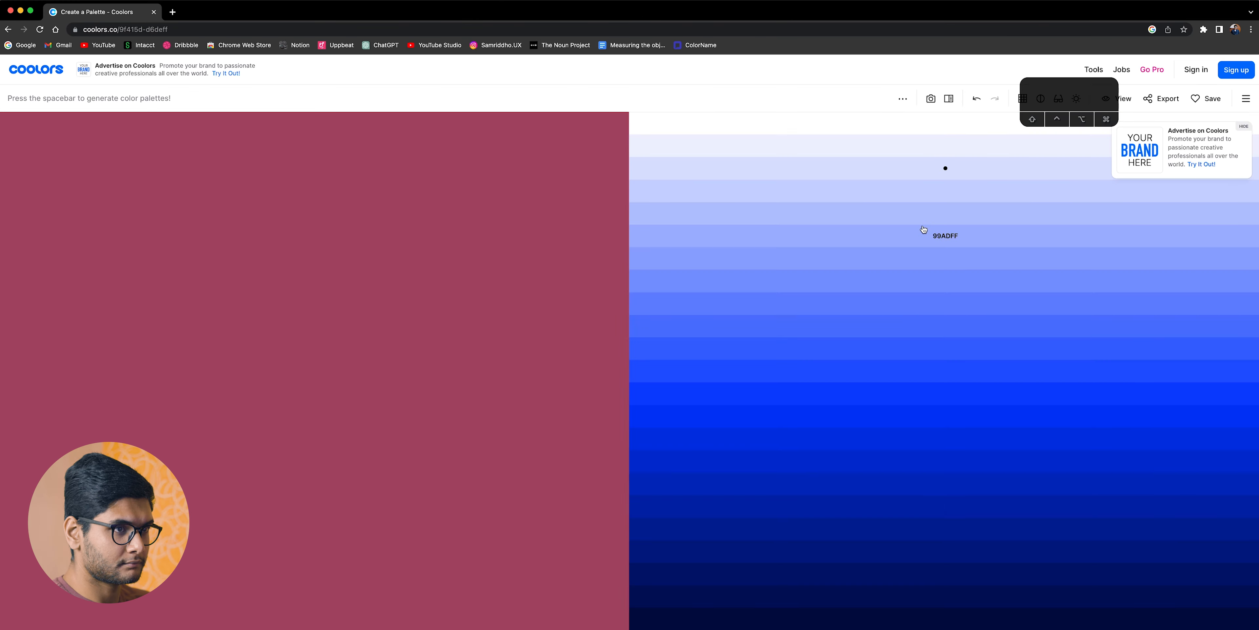
key(super+Tab)
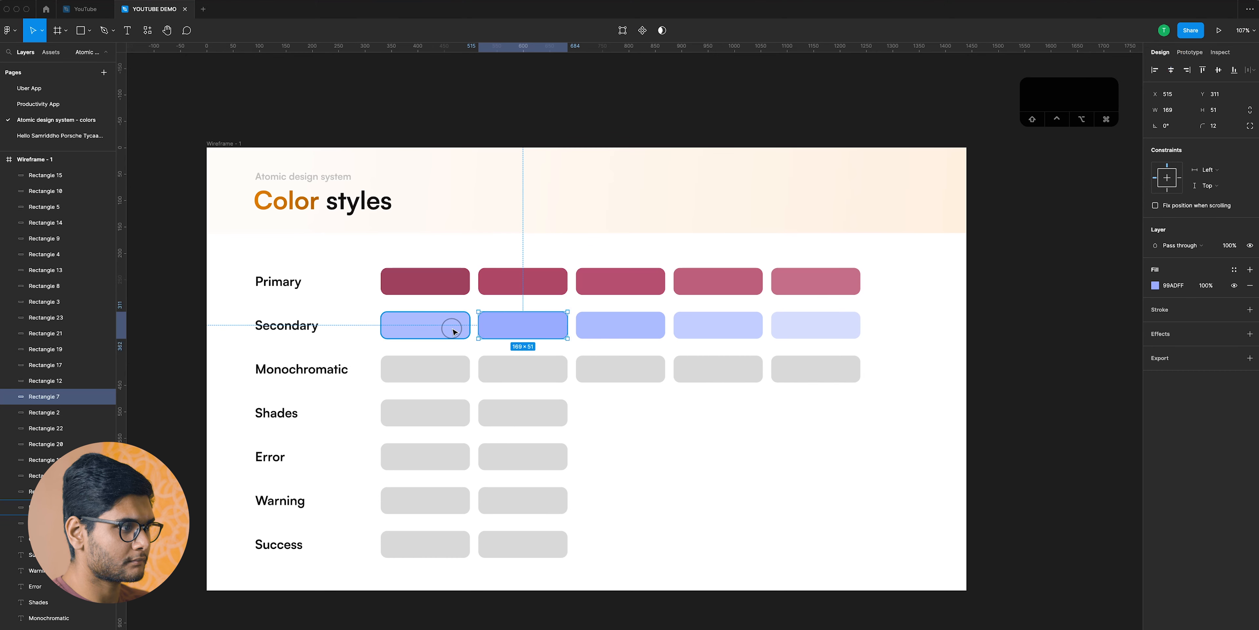
click(951, 404)
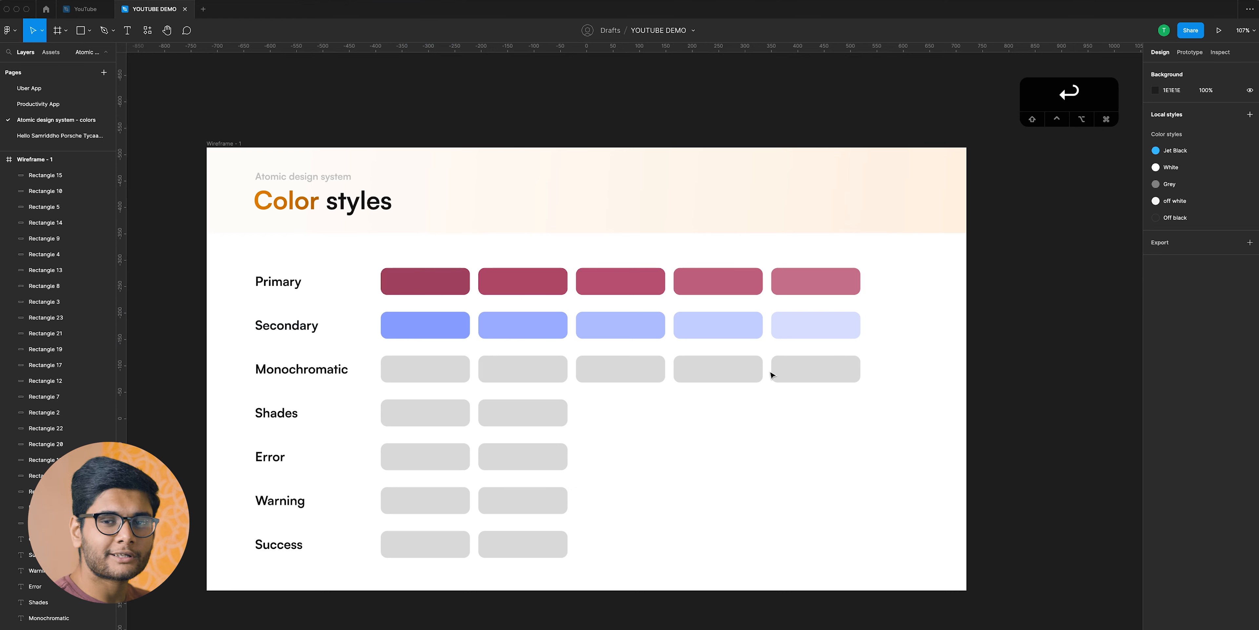
click(622, 310)
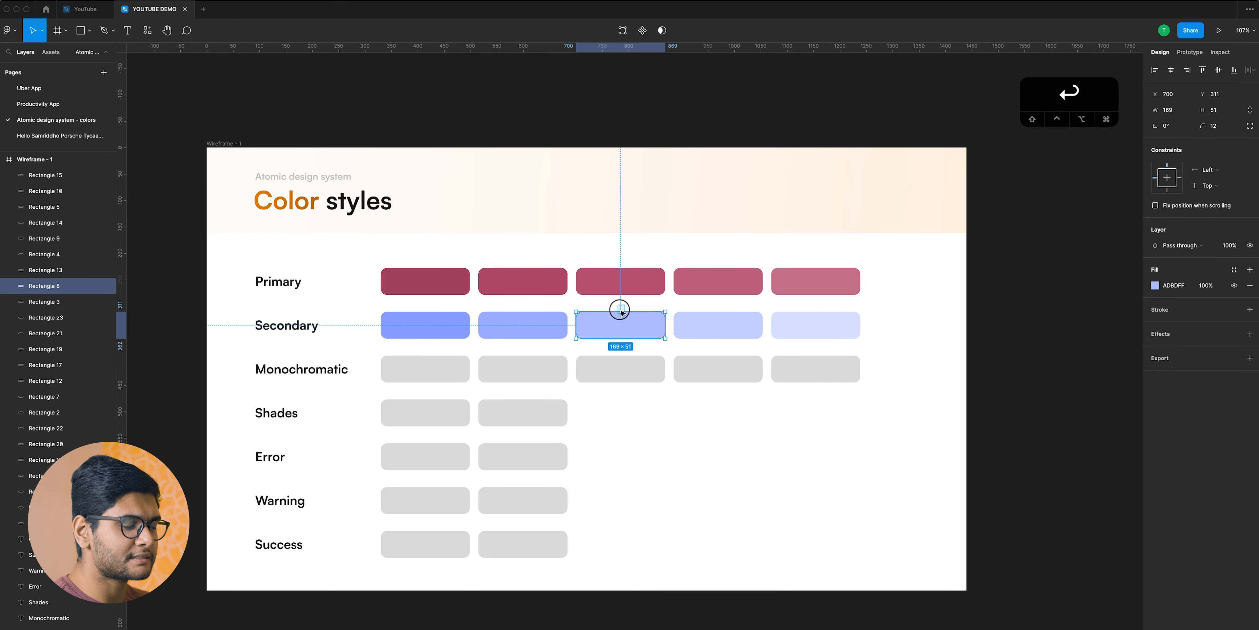
key(Escape)
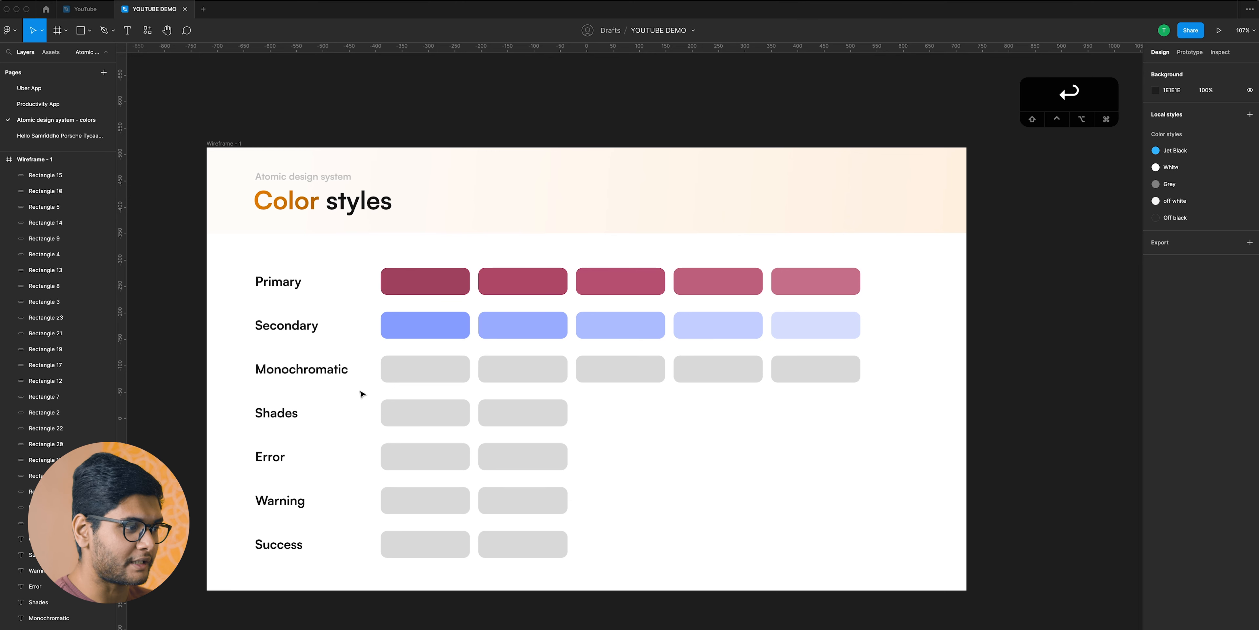
Set the third Monochromatic swatch's fill to 808080 and adjust it in the color picker to the gray 858585.
click(608, 371)
click(1156, 286)
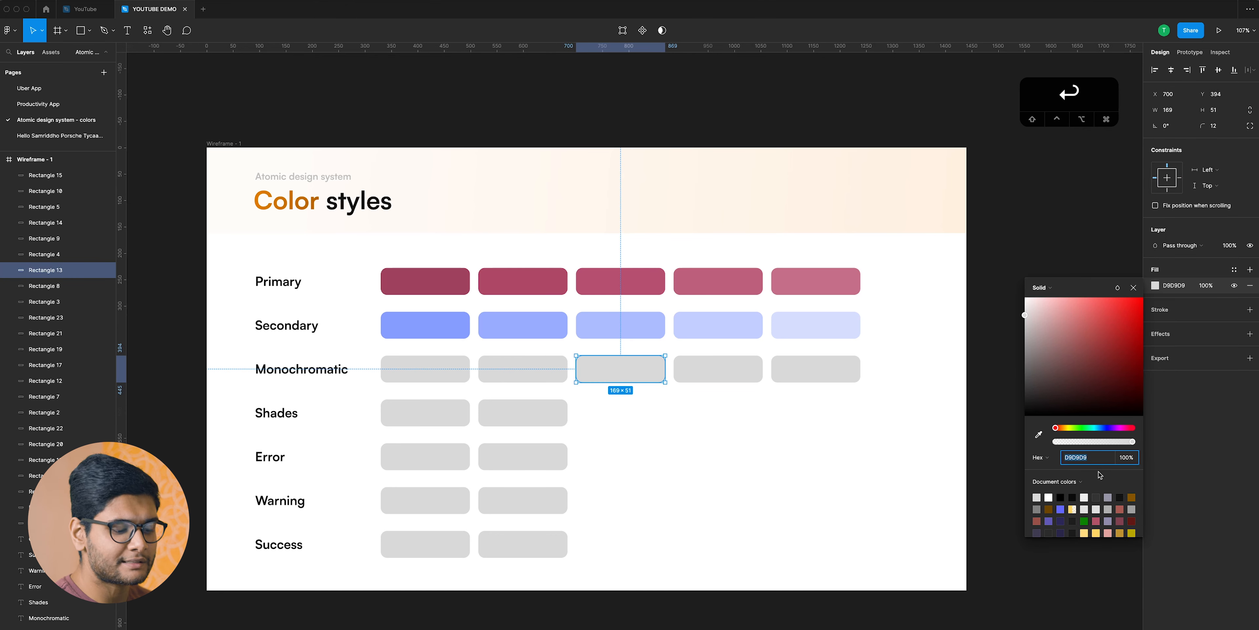
text(808080)
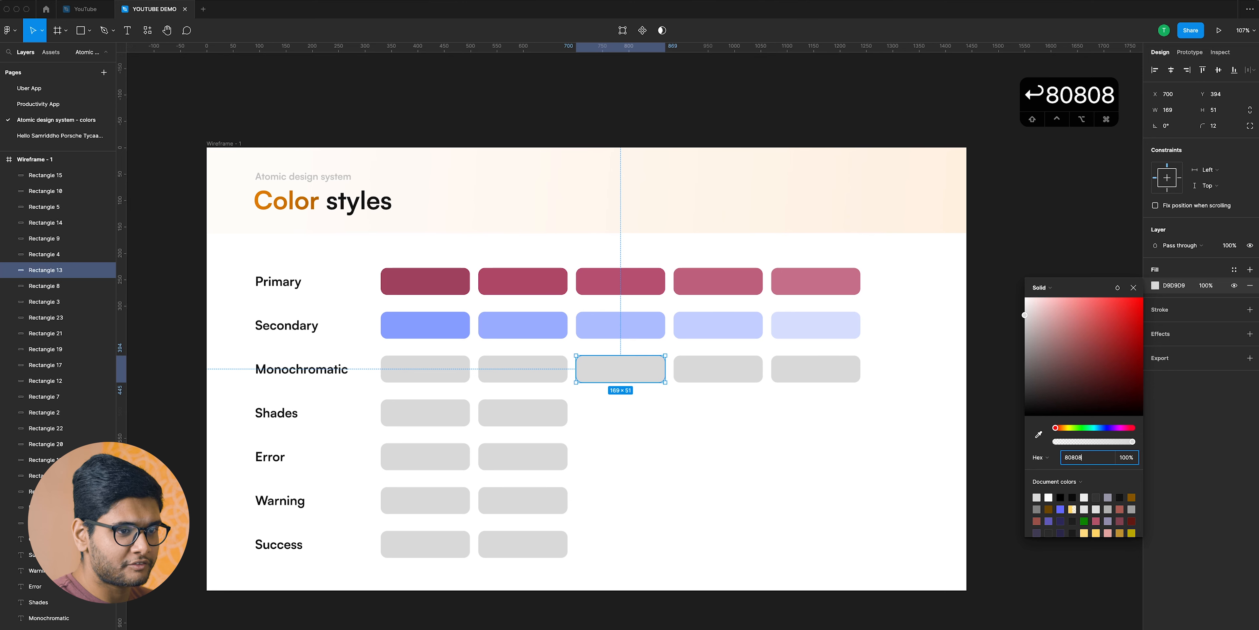
key(Return)
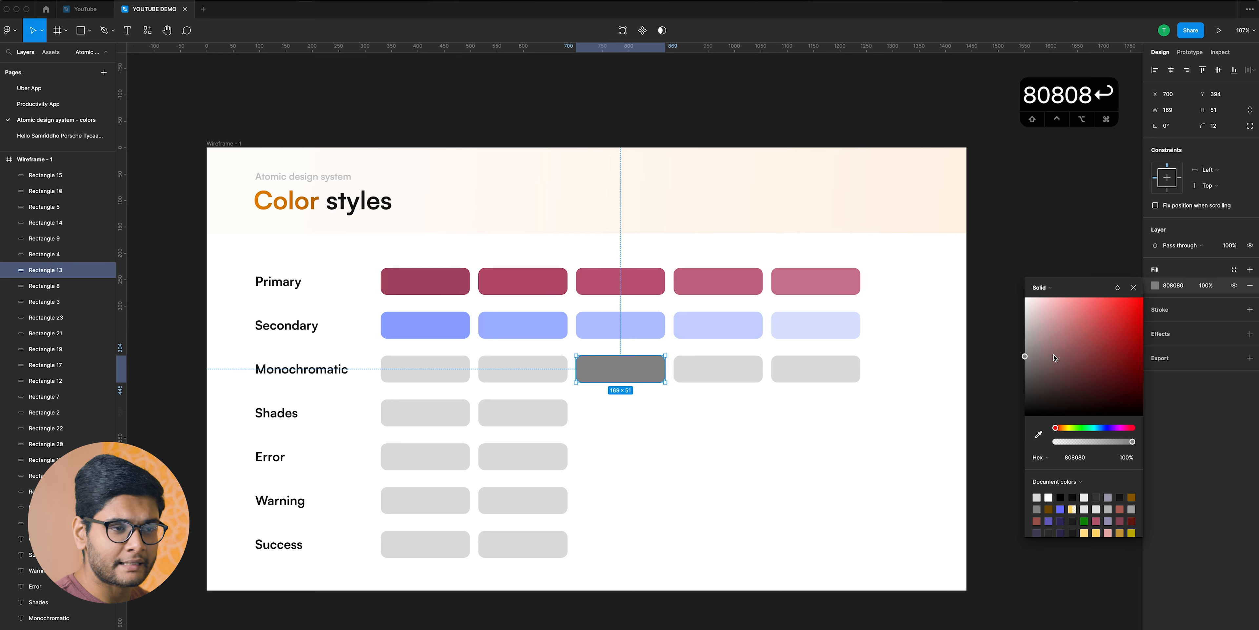
drag(1059, 352, 1024, 357)
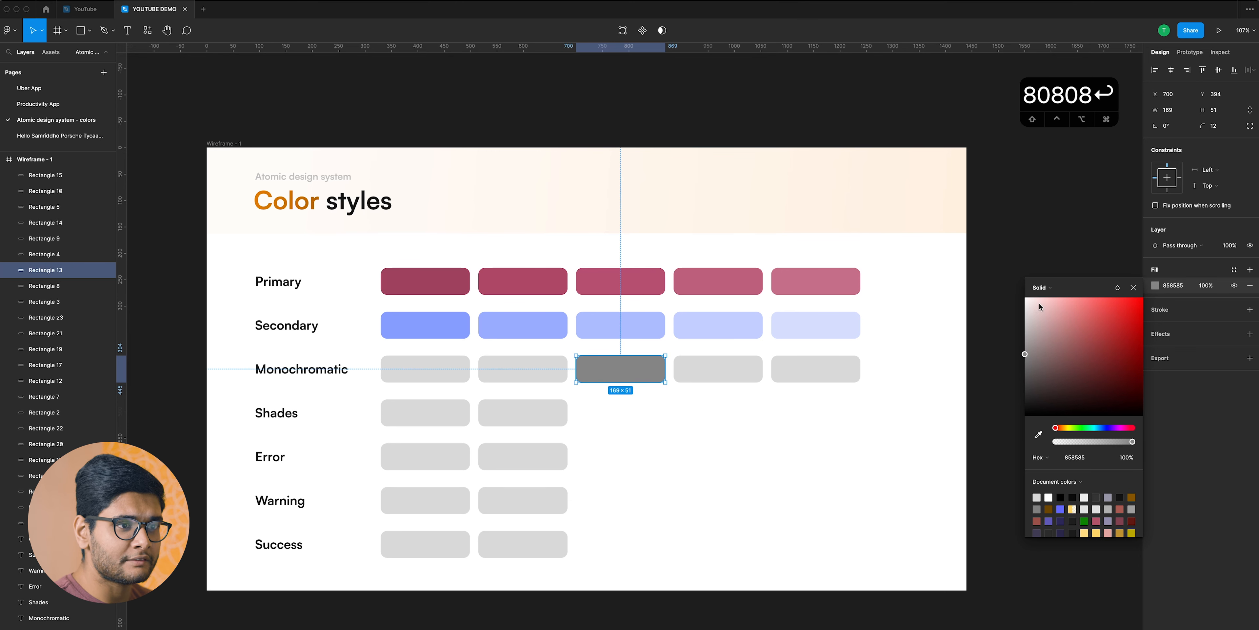